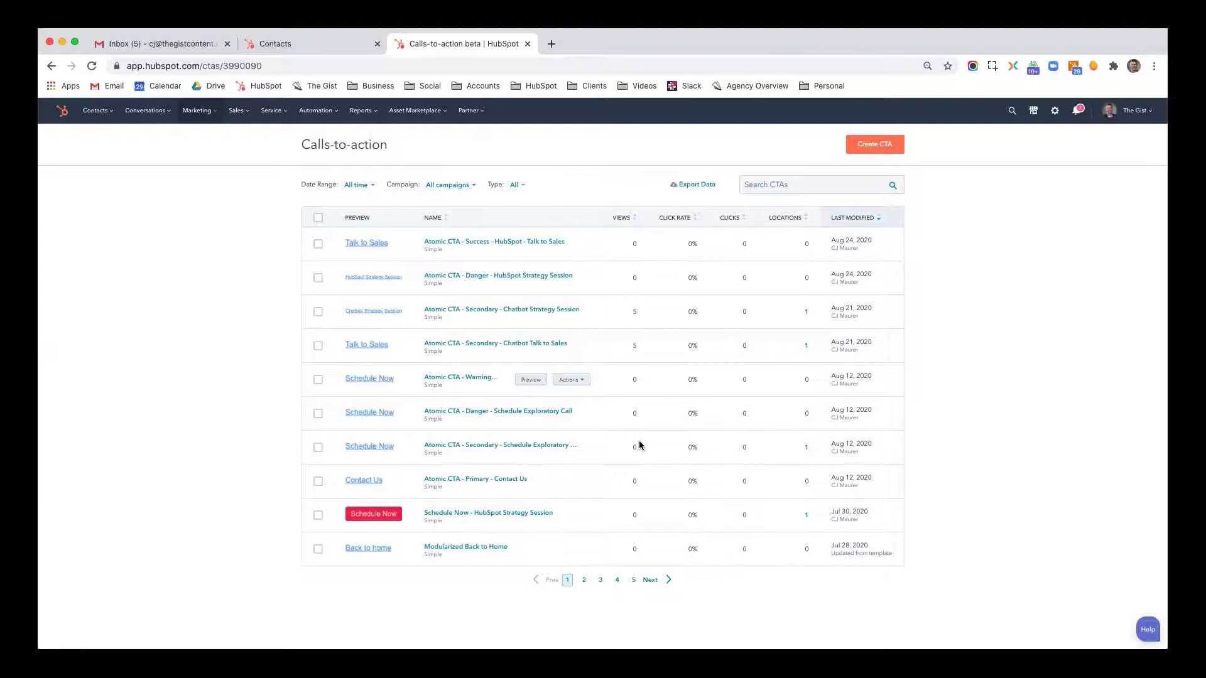
- Sort the CTA list by Views, then start creating a new call-to-action
click(634, 227)
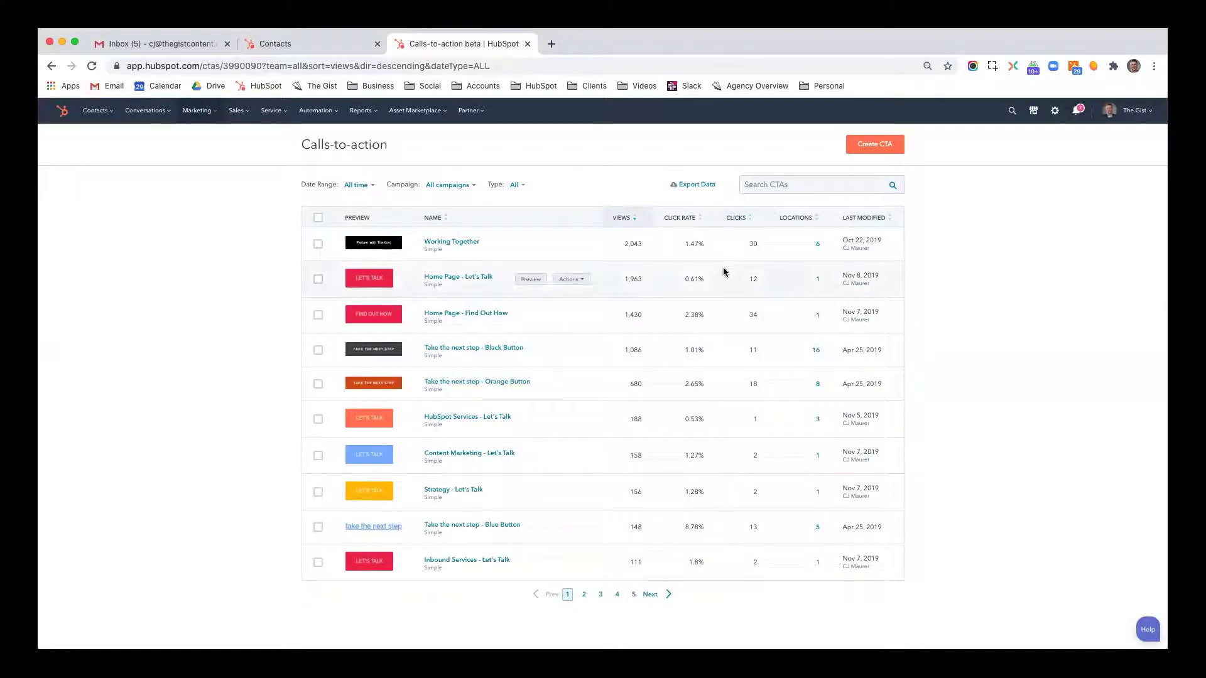
click(866, 148)
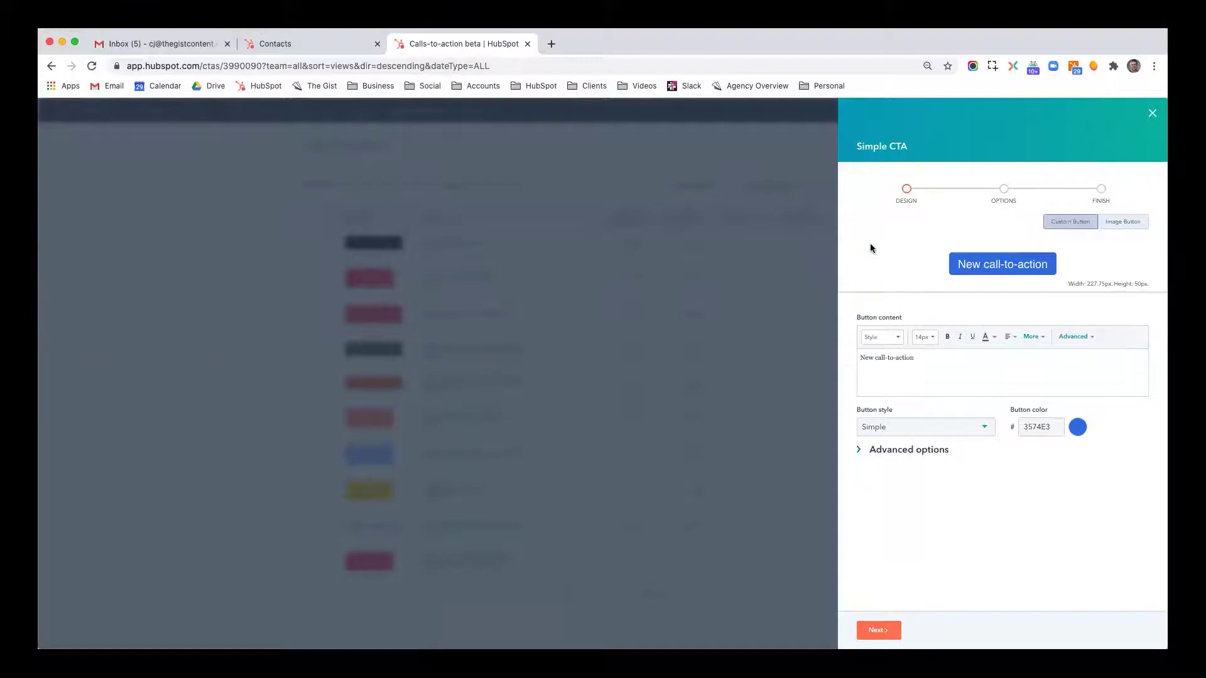
- Change the button text to 'Subscribe Now!' and expand the advanced options
triple_click(919, 358)
text(S)
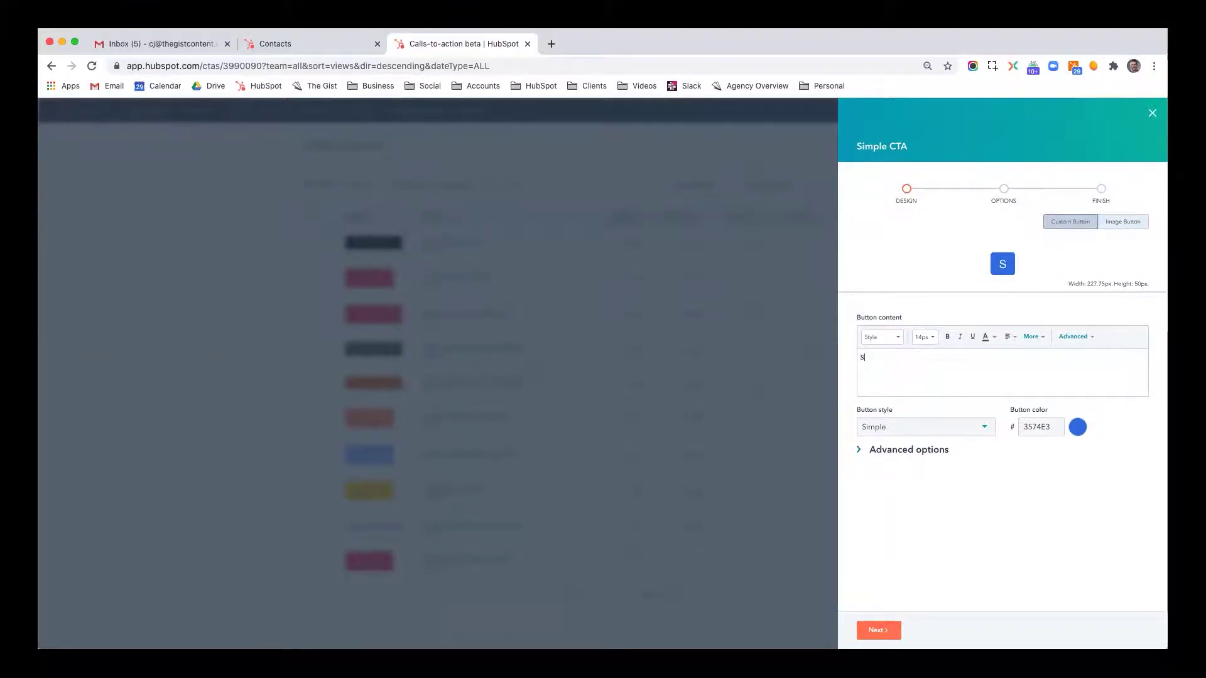
text(ubscribe Now!)
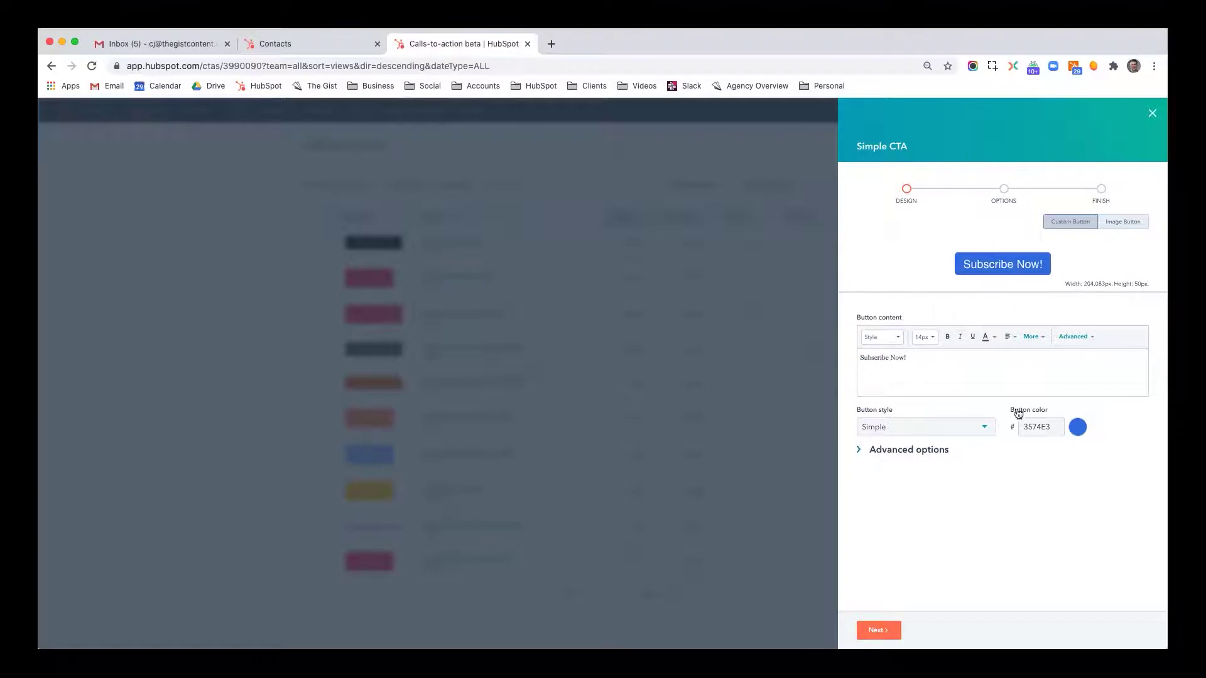
click(936, 453)
scroll(940, 500, down, 2)
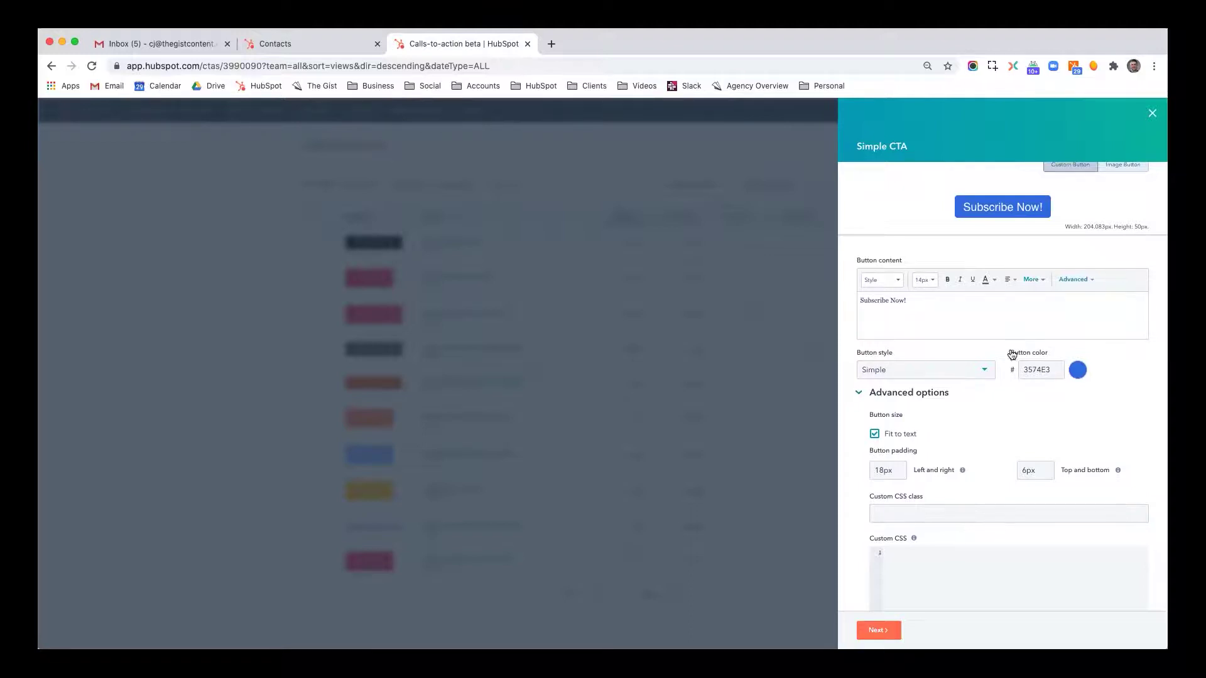
scroll(1005, 352, up, 2)
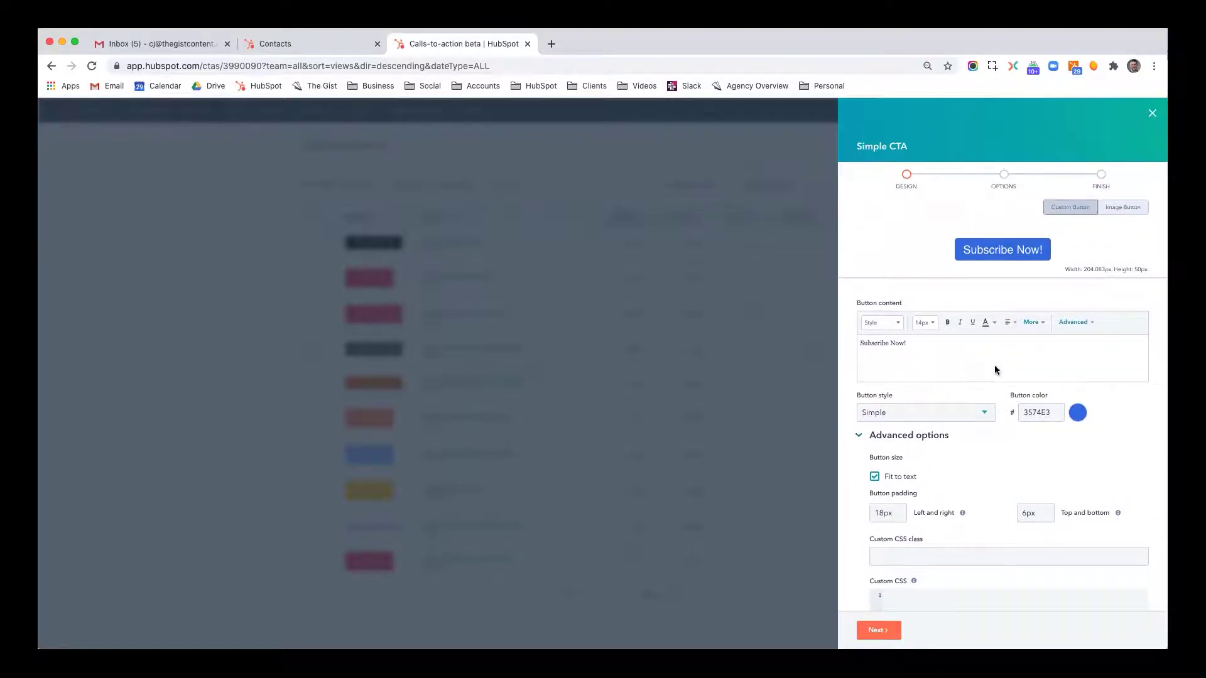
- Give the button the custom CSS class atmc-btn-primary
click(948, 412)
click(941, 453)
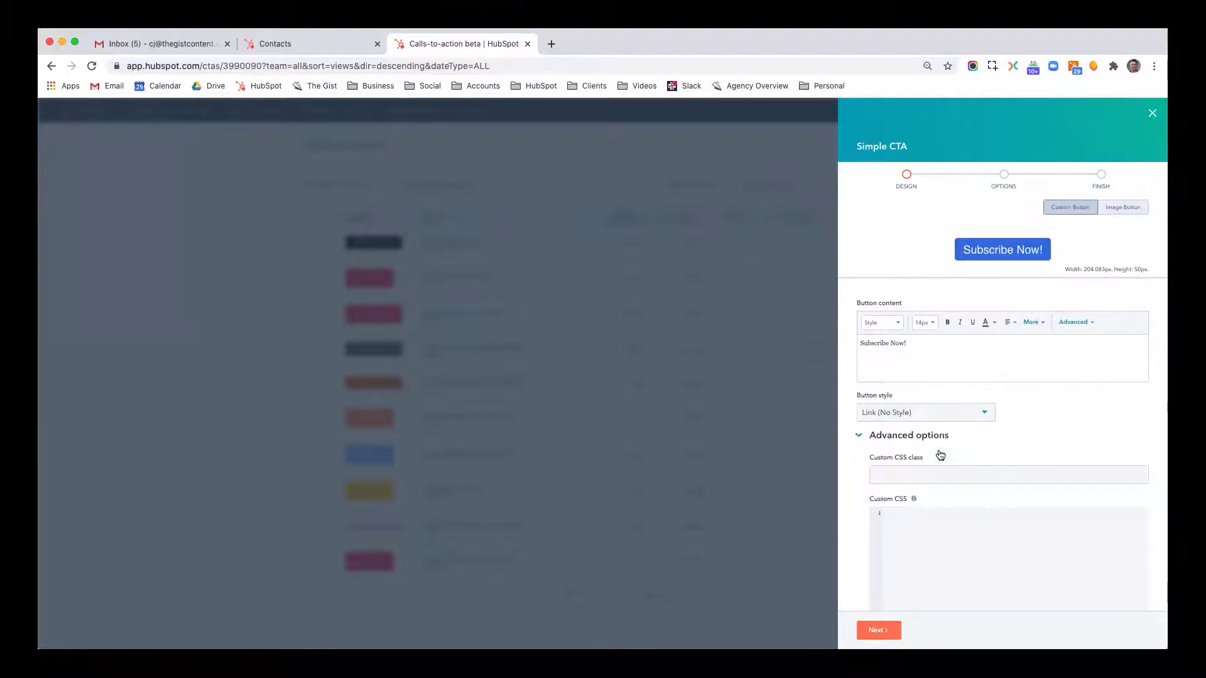
click(908, 475)
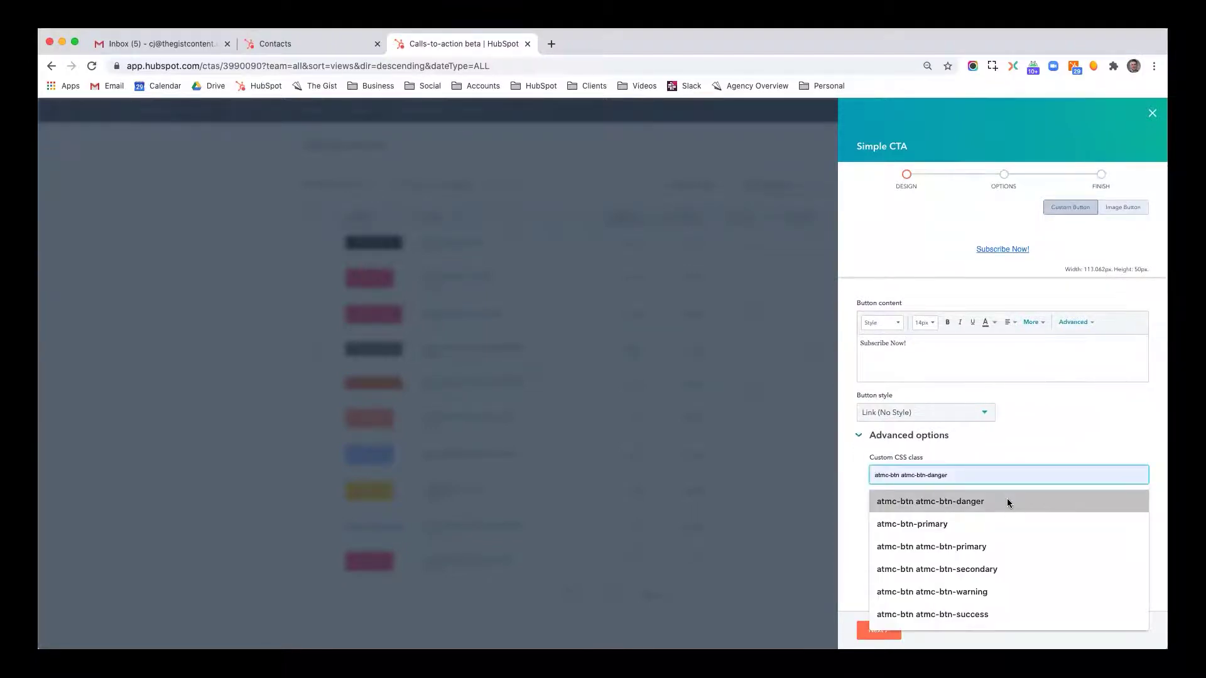
click(959, 526)
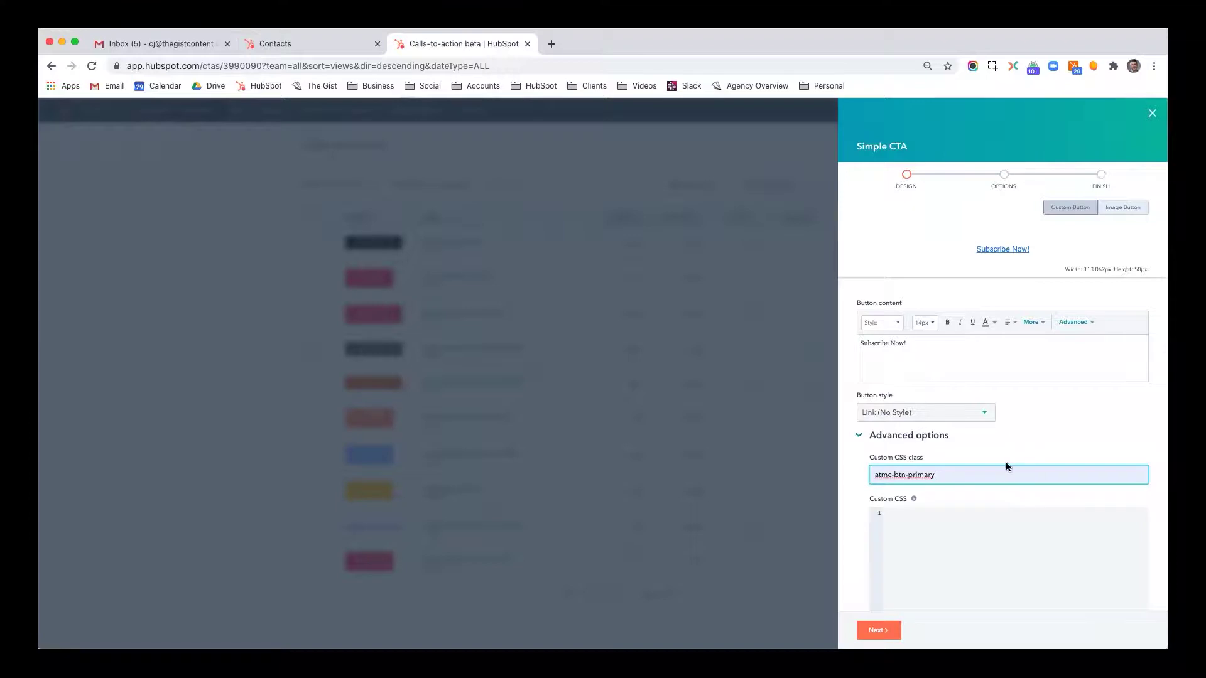
- Set the button style to Push after trying Download and Textured
click(952, 417)
scroll(926, 479, down, 1)
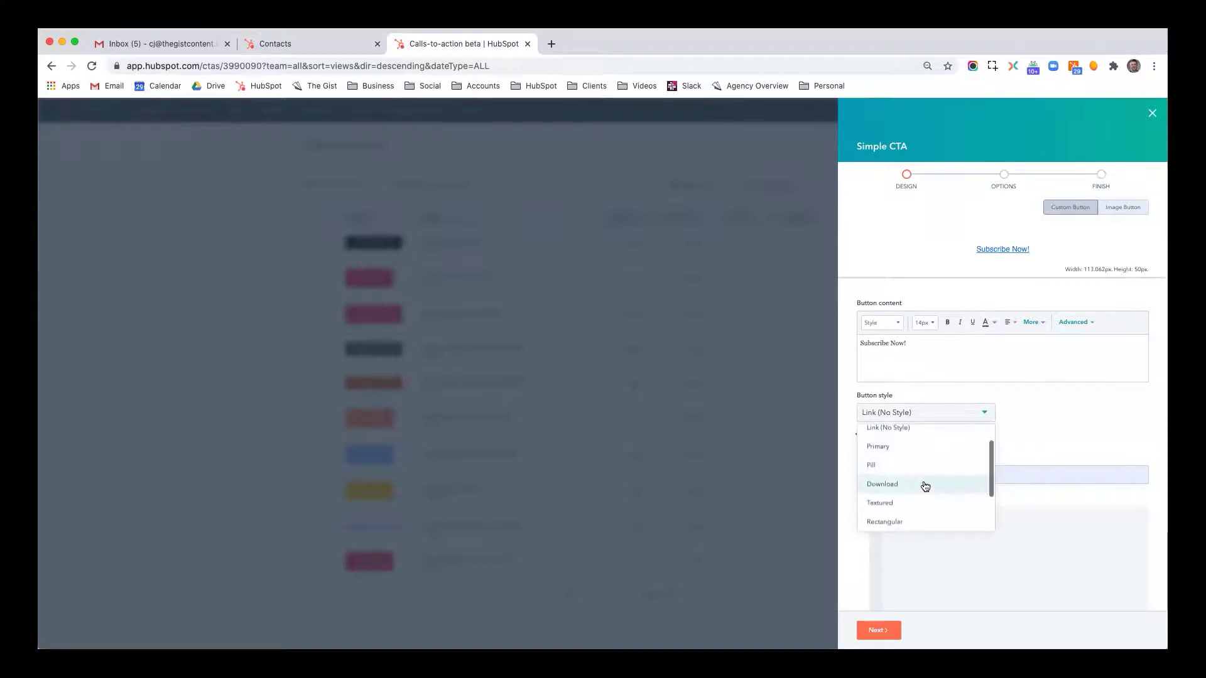
click(923, 485)
click(932, 416)
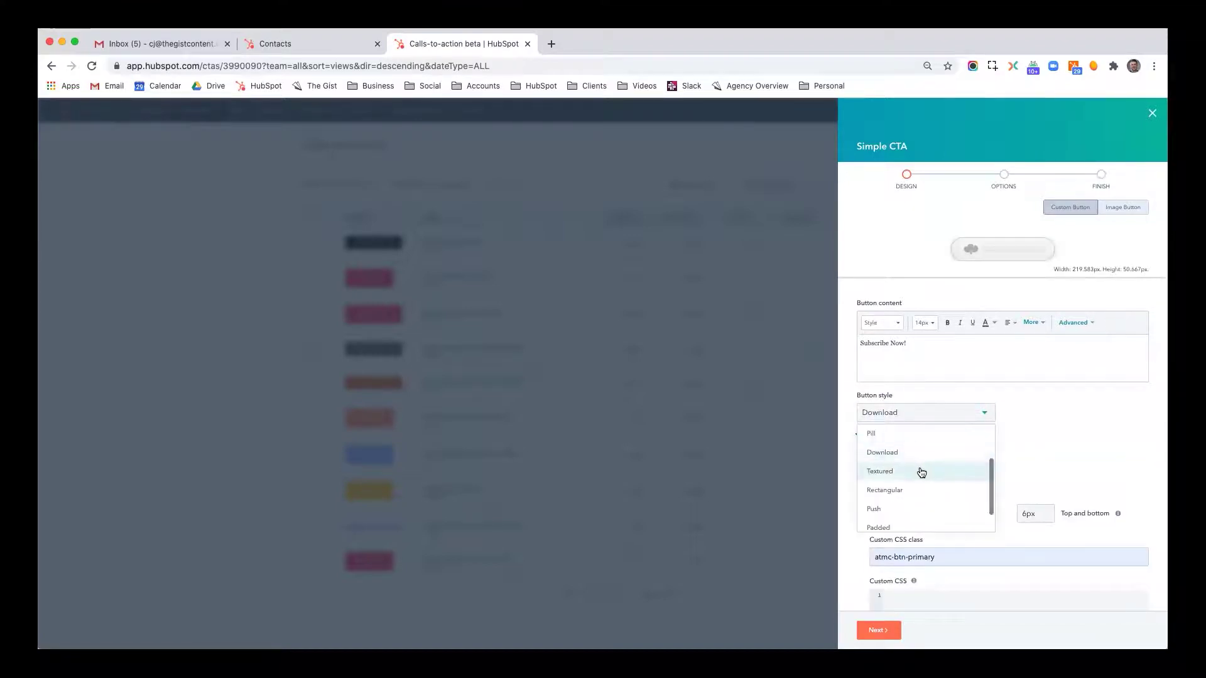
click(921, 472)
click(922, 419)
click(918, 484)
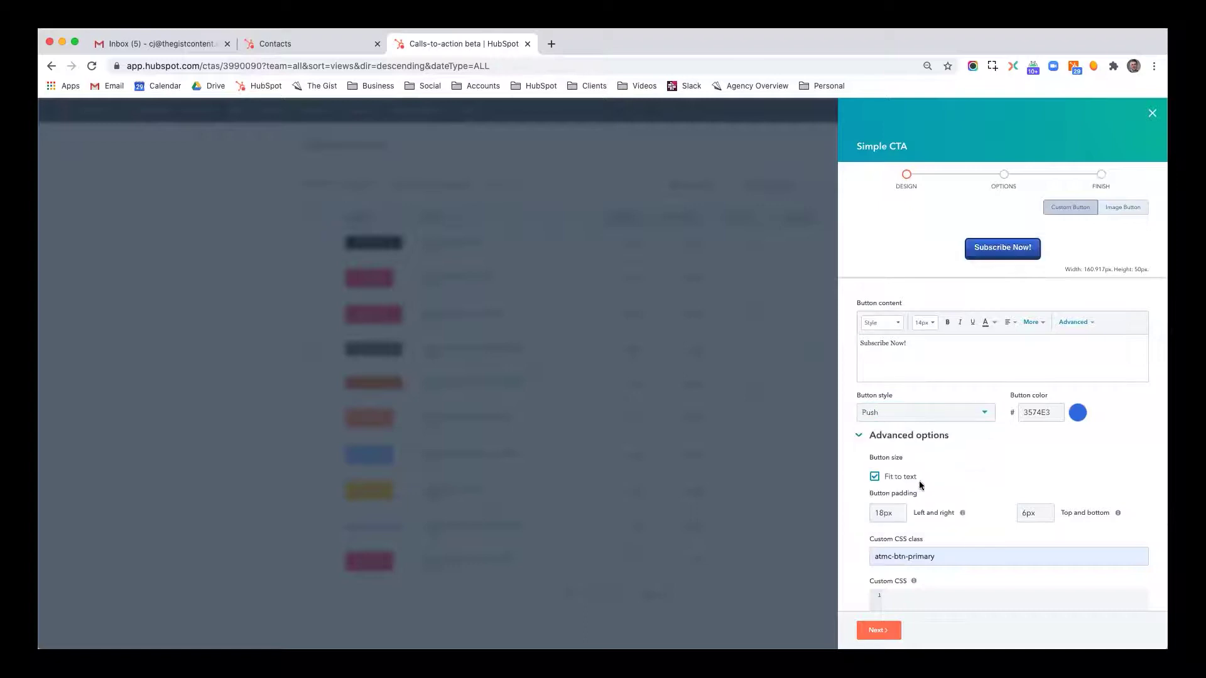
- Make the CTA an image button using The Gist HubSpot Gold partner graphic
click(1125, 210)
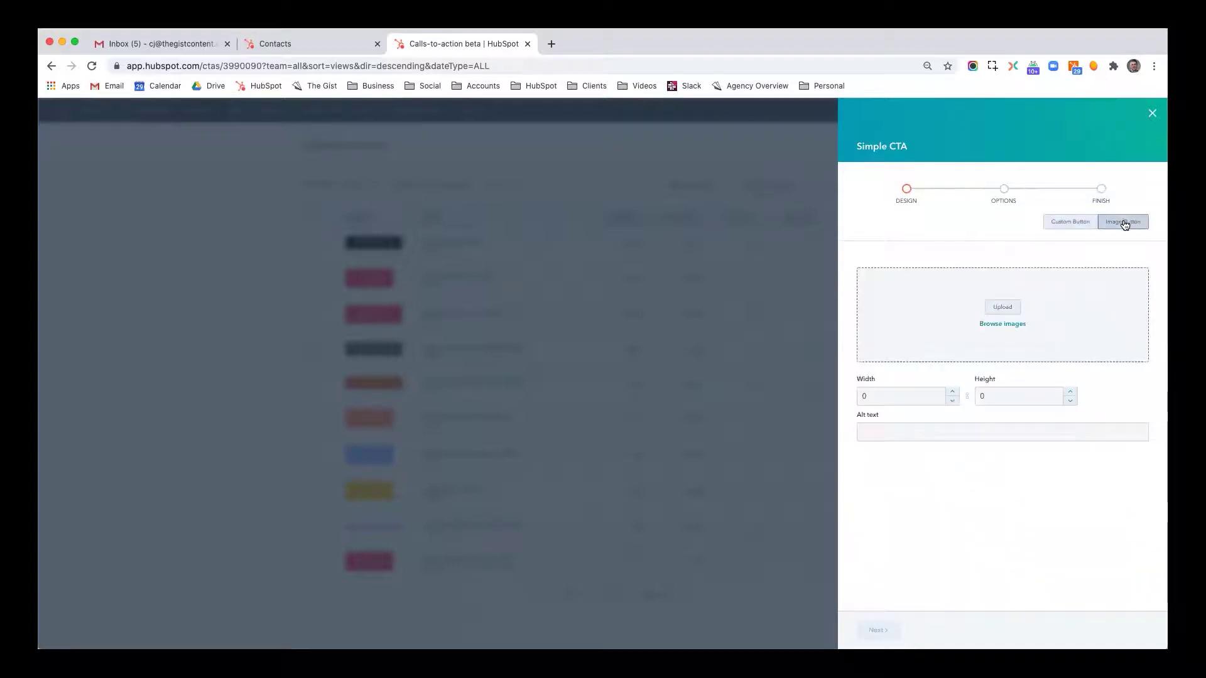
click(1014, 327)
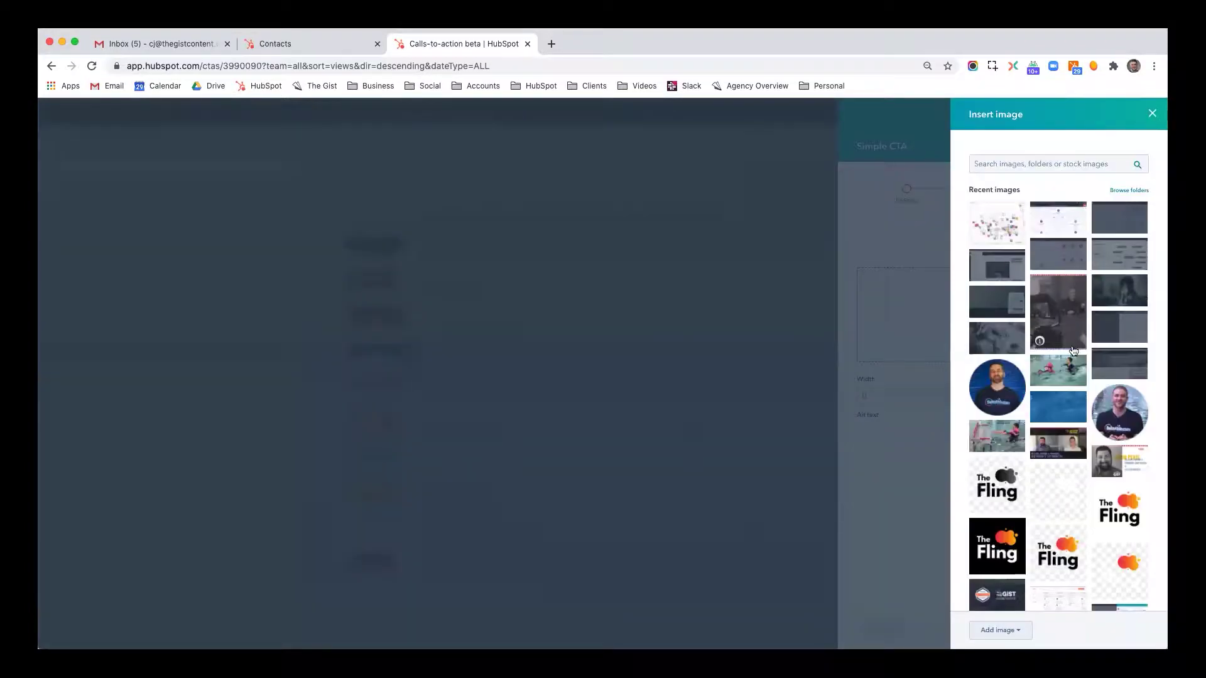
scroll(1062, 349, down, 8)
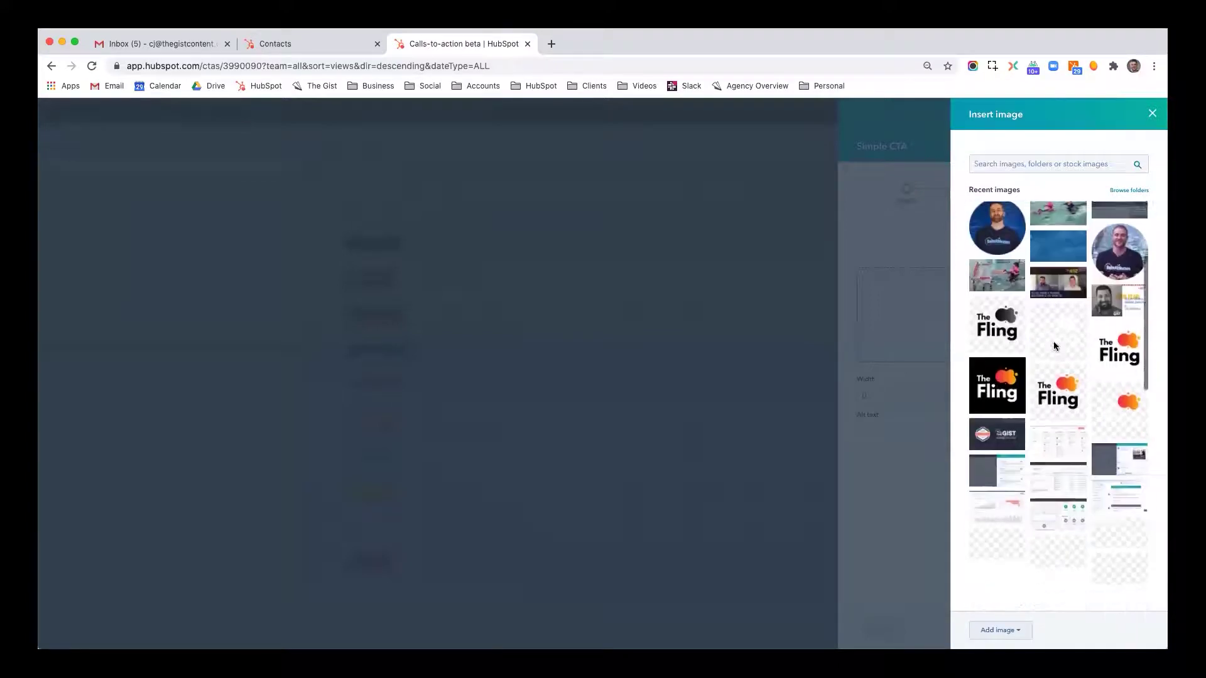
scroll(1054, 341, down, 5)
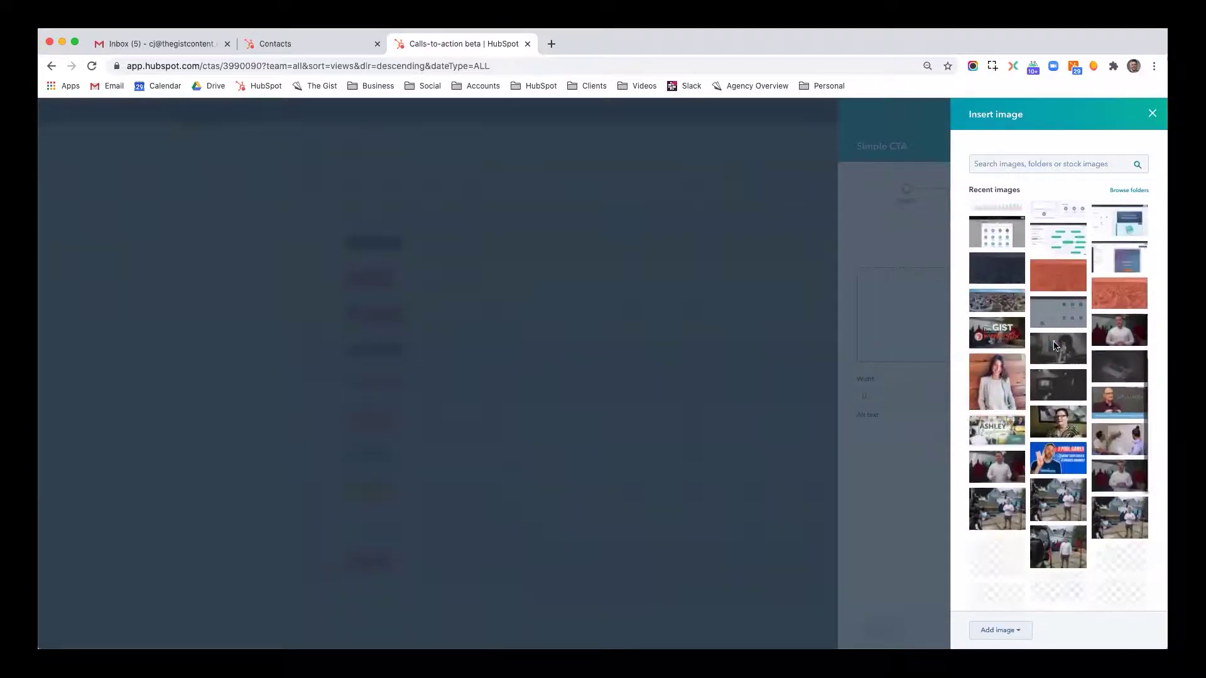
scroll(1052, 347, down, 3)
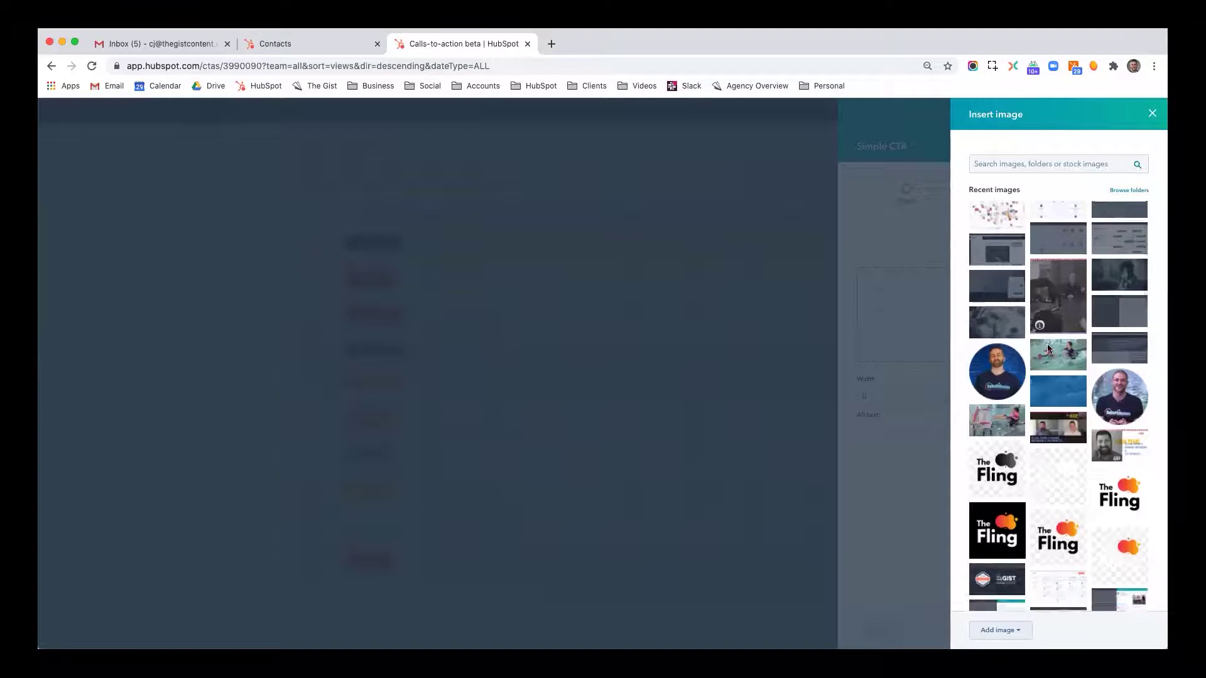
scroll(1068, 348, down, 3)
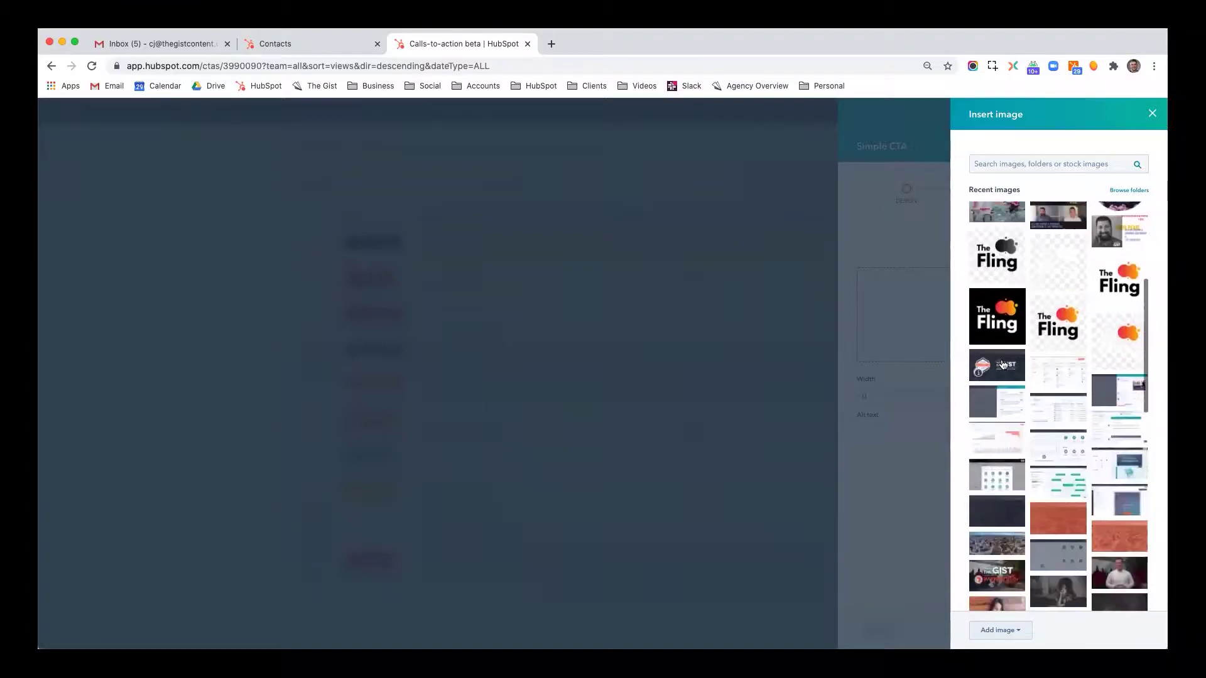
click(1123, 351)
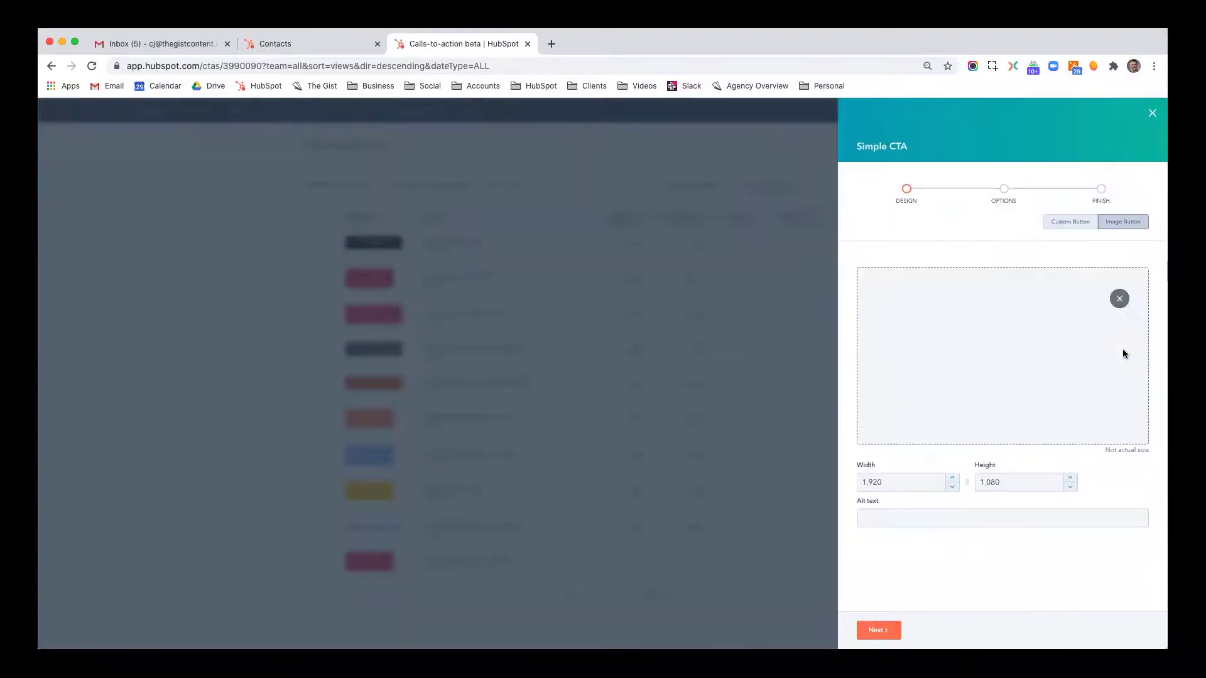
- Enter the alt text 'The Gist HubSpot Solutions Parnter Buffalo NY'
click(1033, 519)
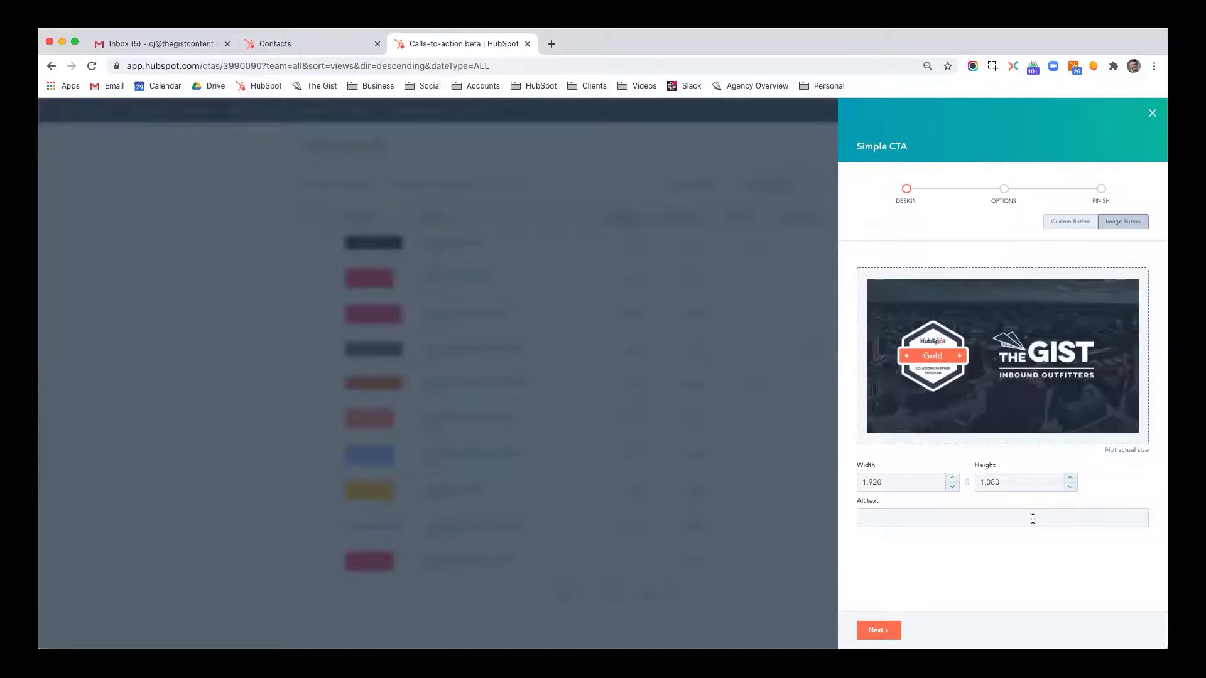
click(1033, 519)
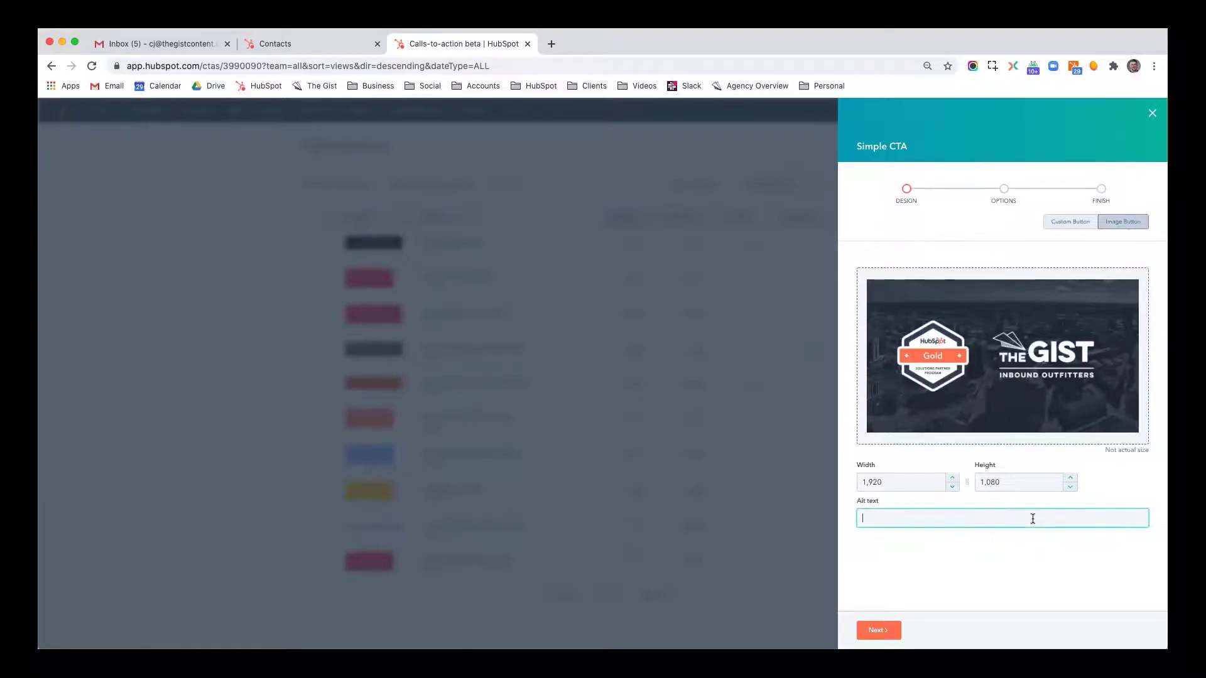
text(The Gist HubSpot Solutions Parnt)
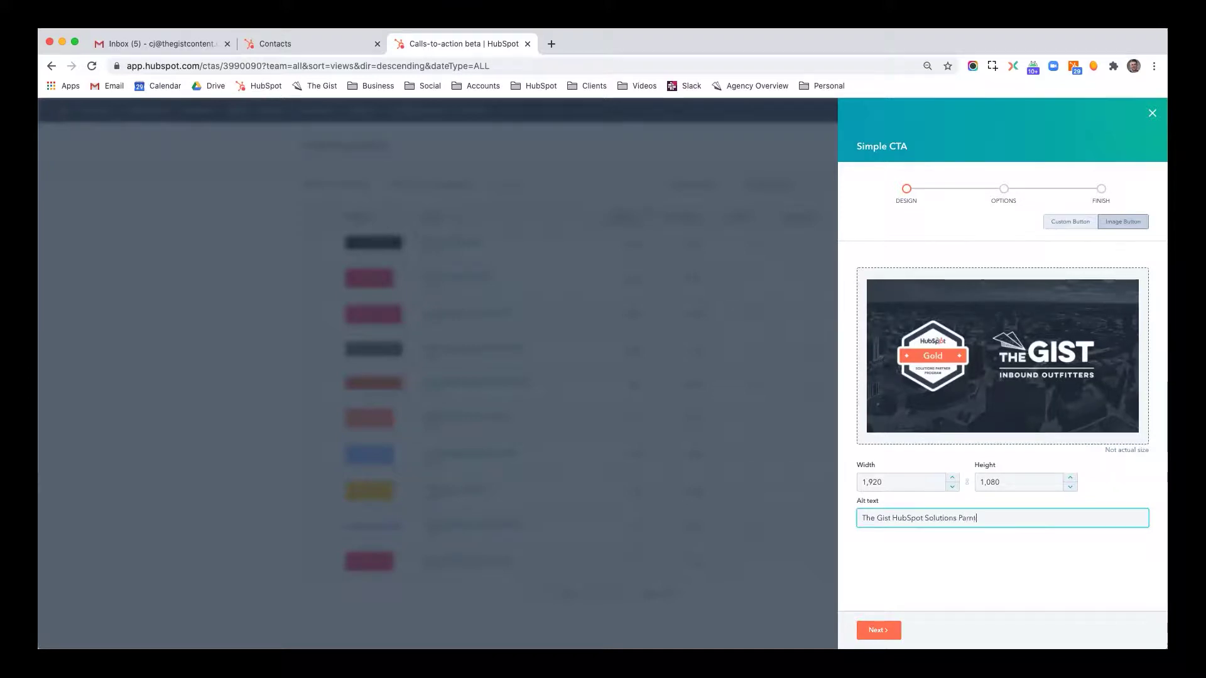
text(er Buffalo NY)
- Name the CTA 'HubSpot Services' on the options step
click(879, 630)
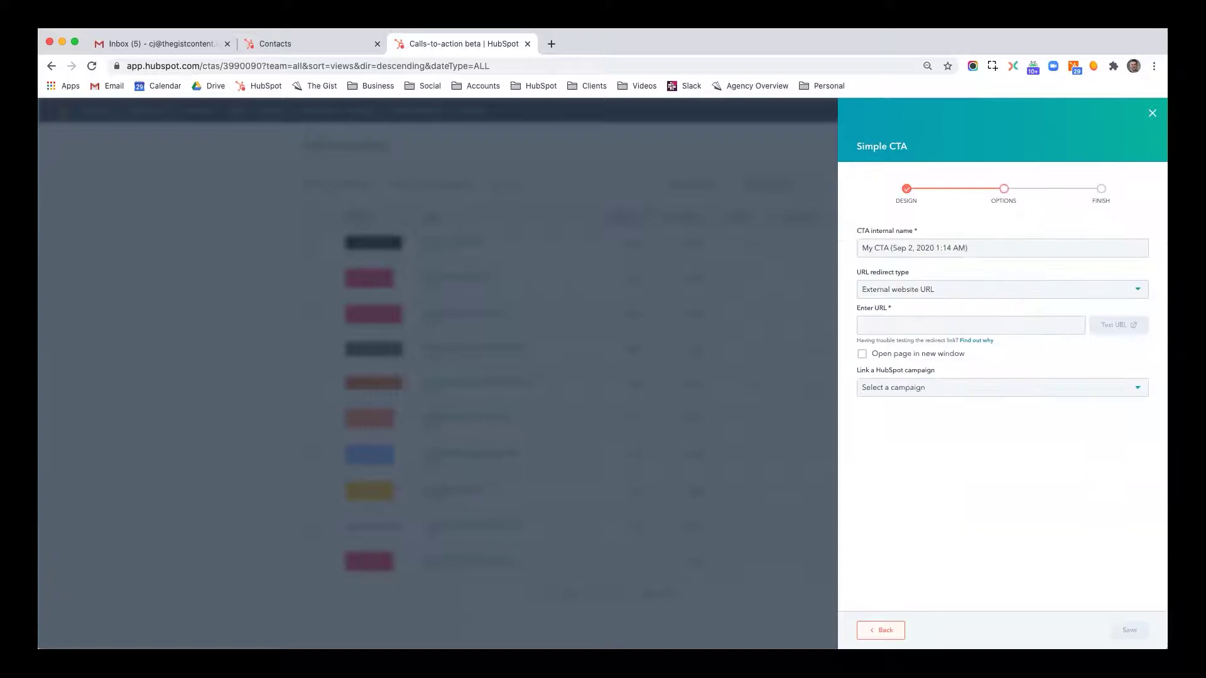
triple_click(957, 246)
text(HubSpot Ser)
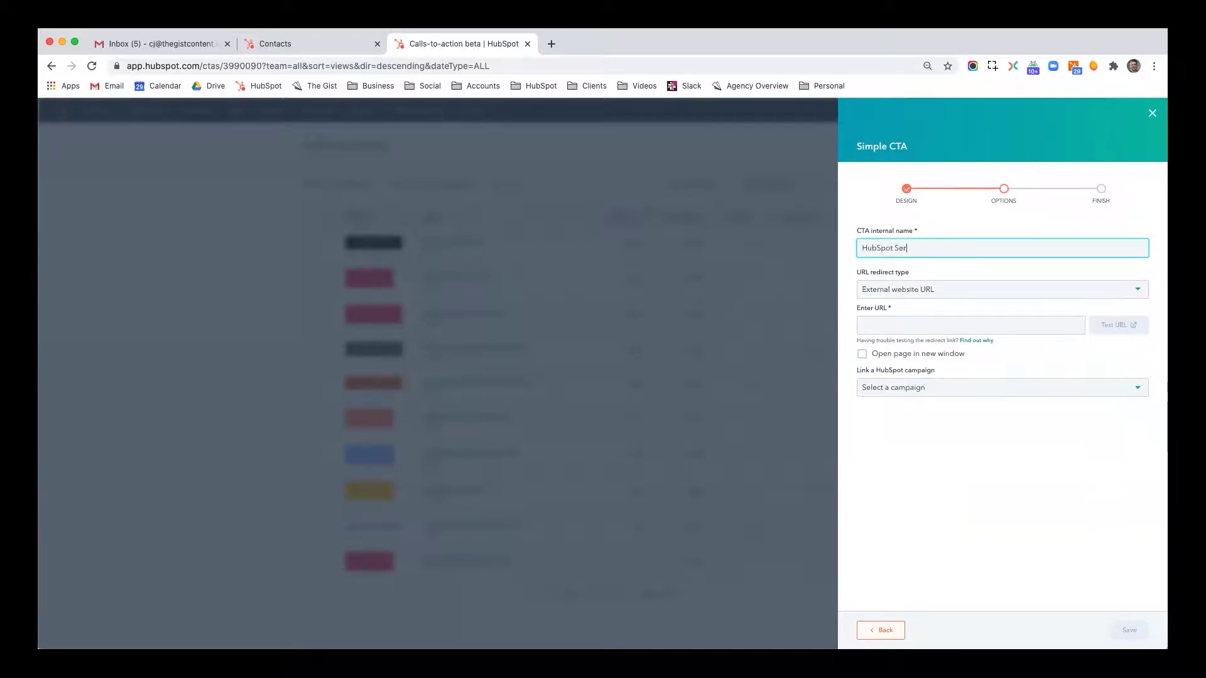
text(vices)
click(973, 412)
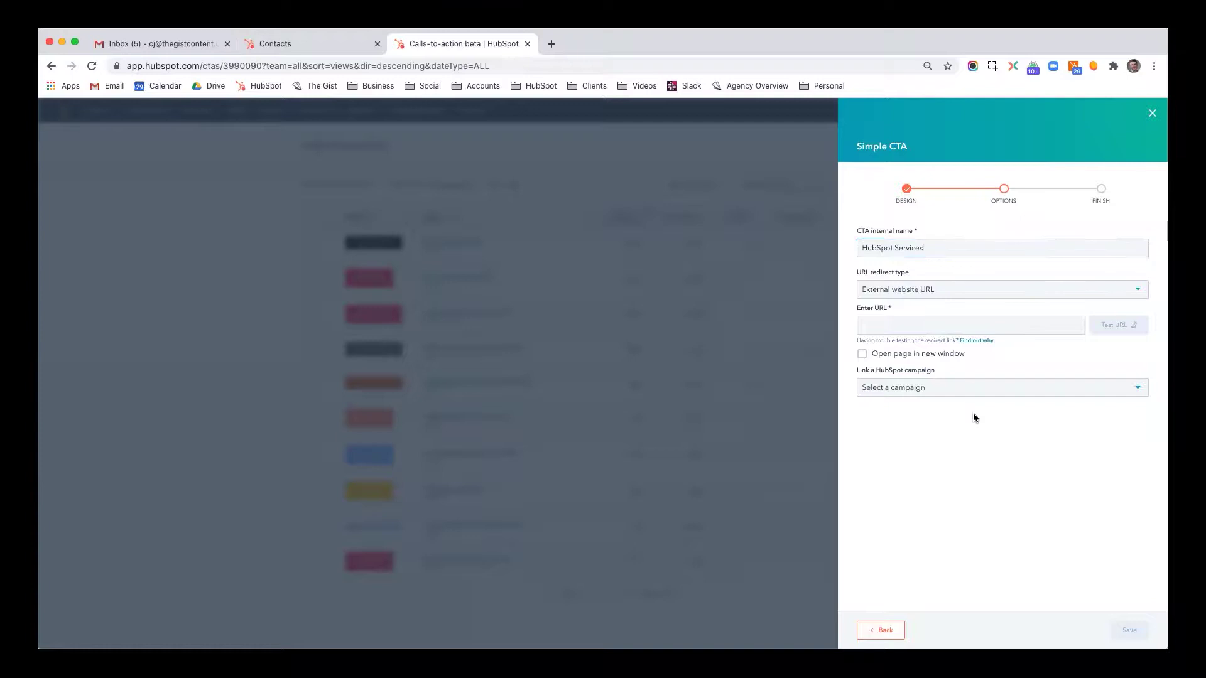
- Link the CTA to the HubSpot Buffalo page, opening in a new window
click(968, 300)
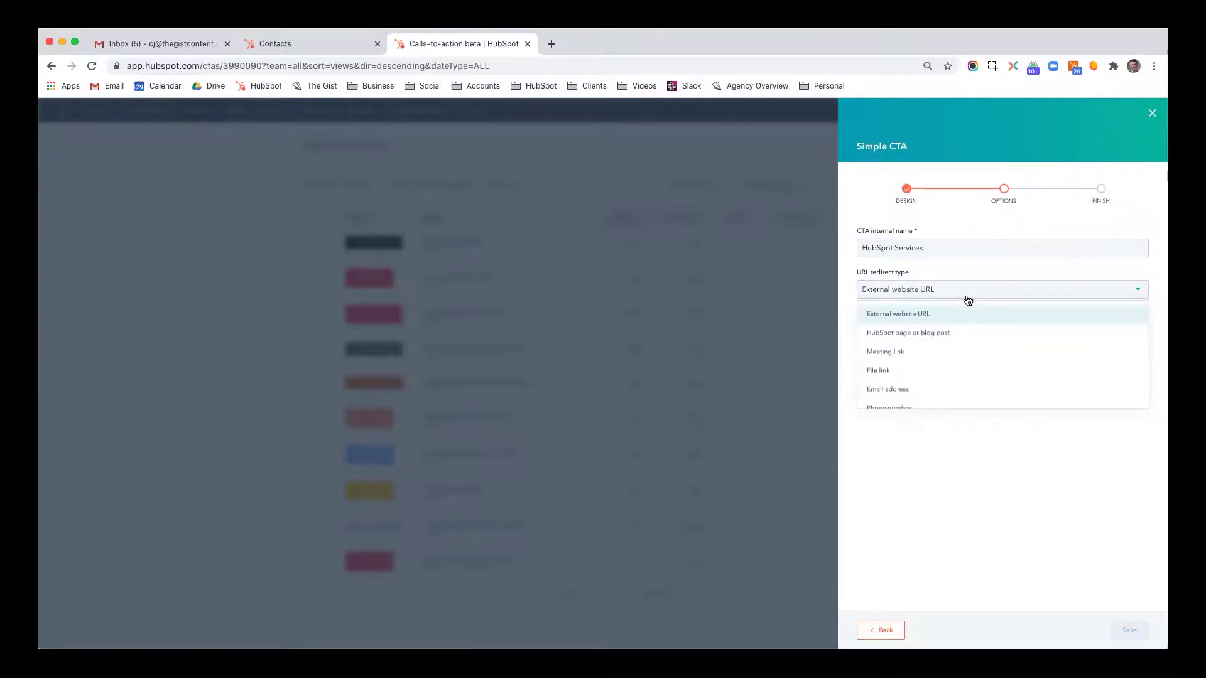
click(951, 333)
click(955, 324)
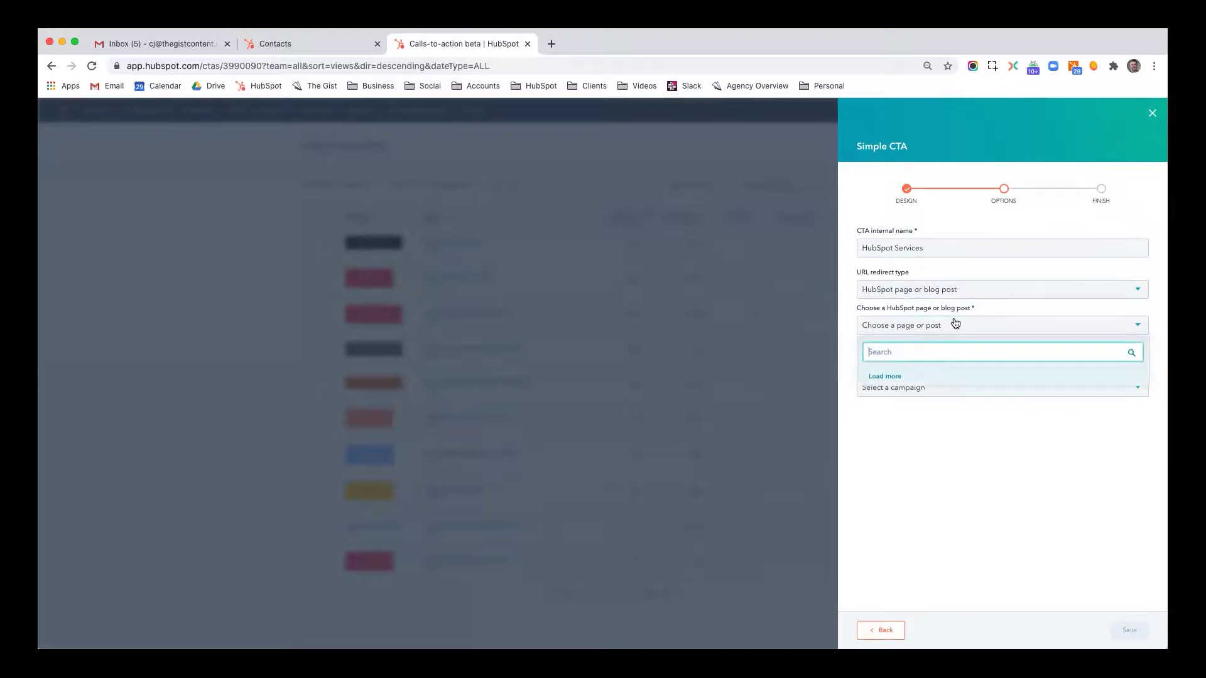
text(hubspot)
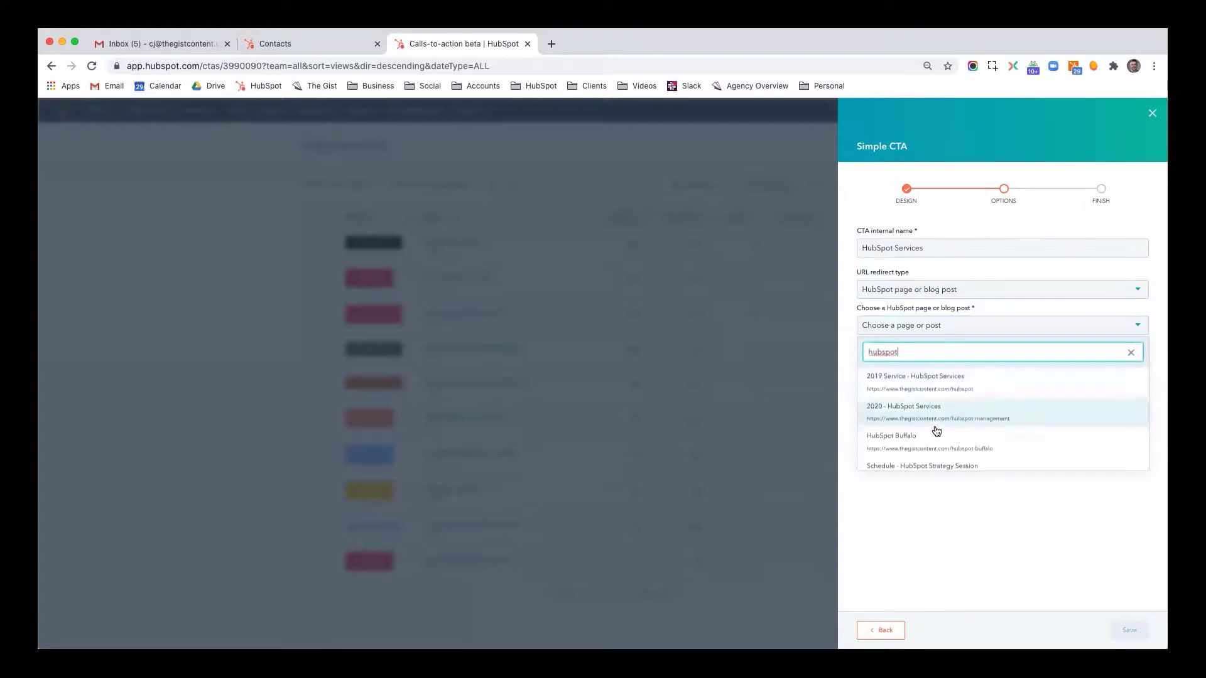
click(932, 435)
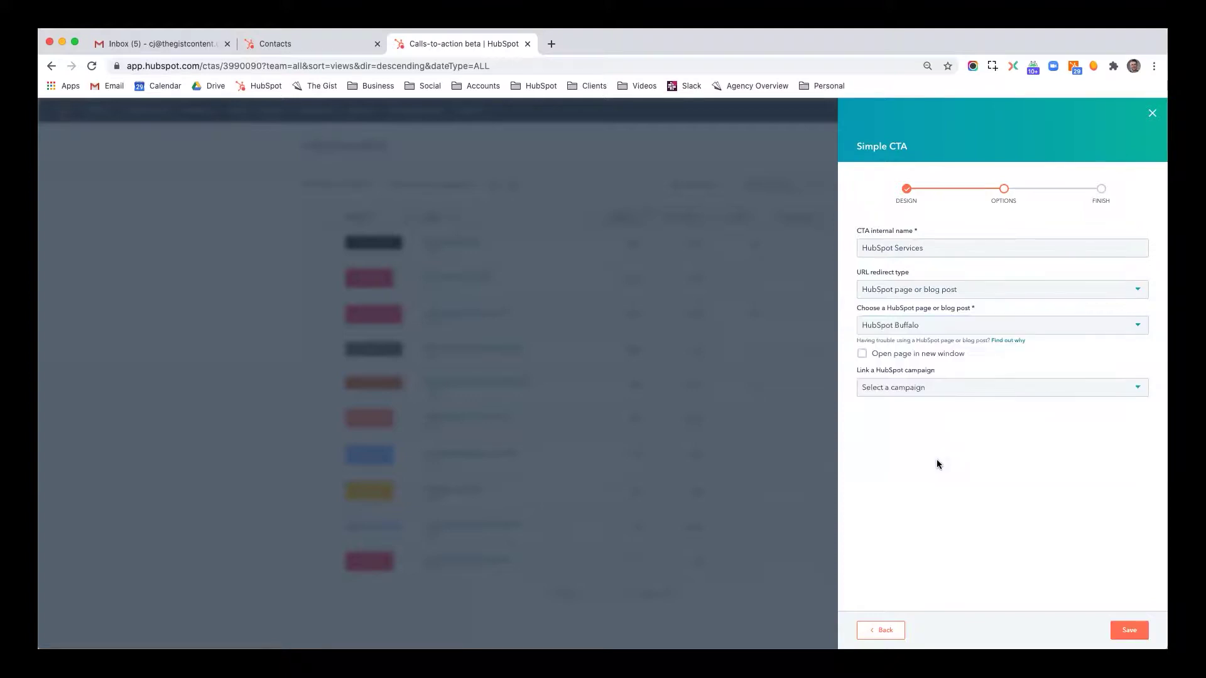
click(865, 355)
- Assign the CTA to the HubSpot campaign and save it
click(882, 388)
text(hju)
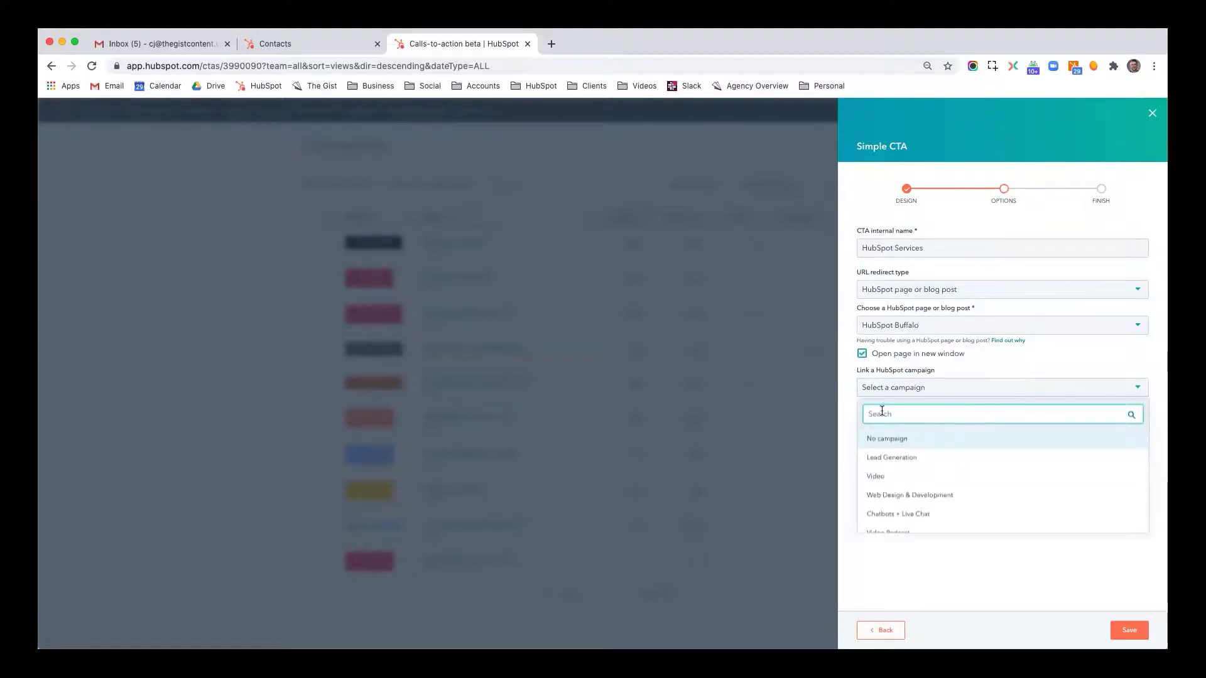
key(BackSpace)
key(BackSpace)
text(ub)
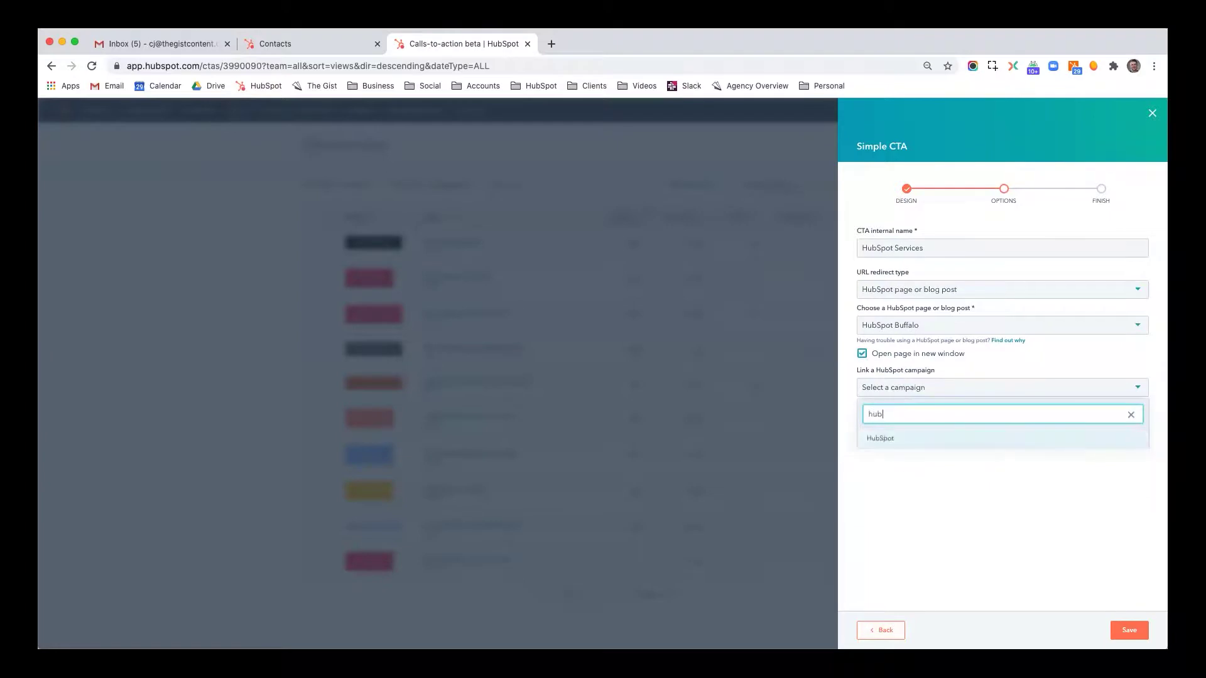
click(882, 440)
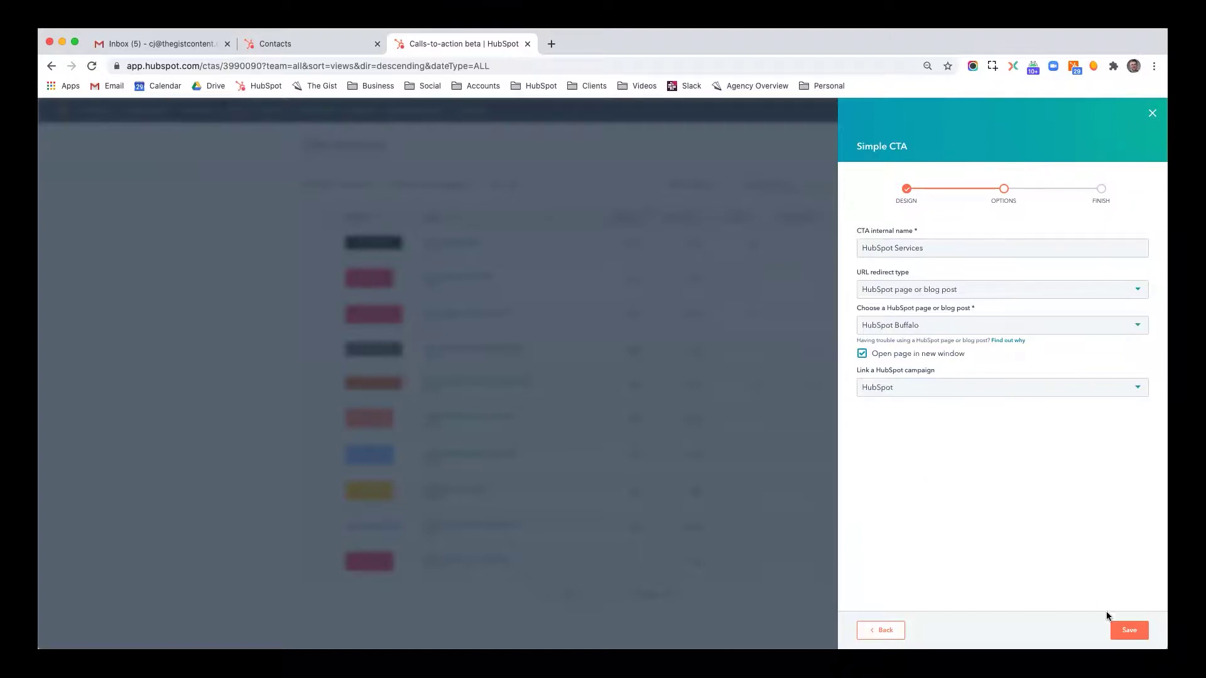
click(1116, 627)
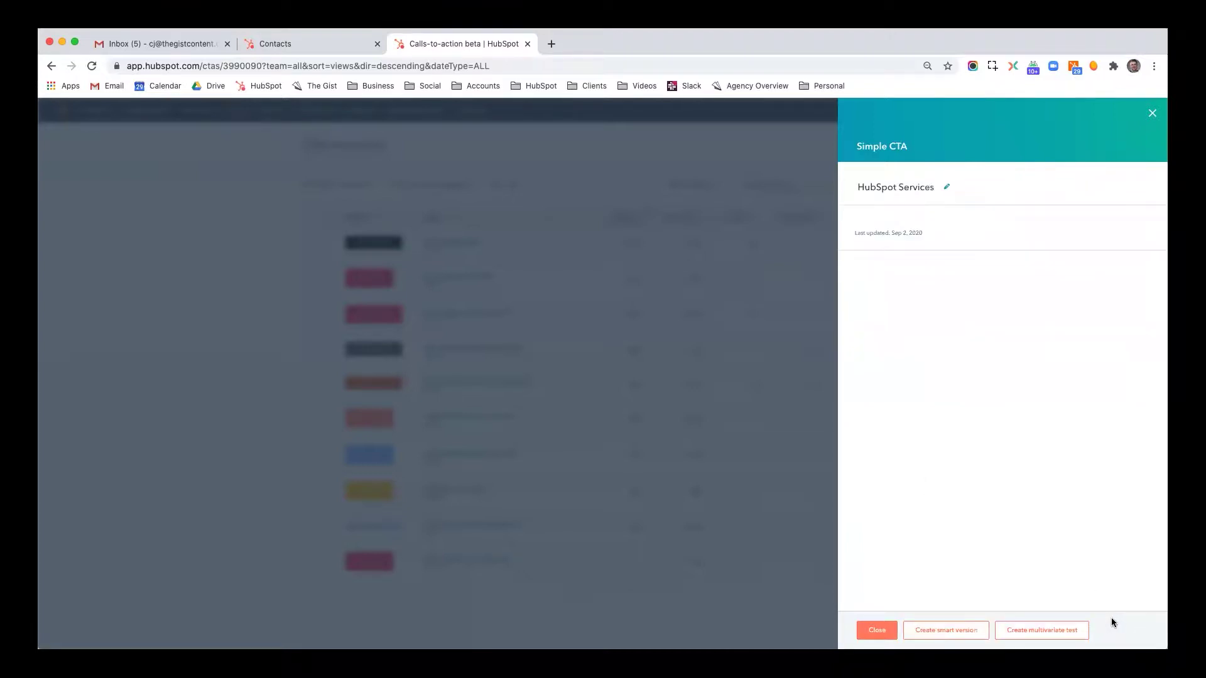
- Sort CTAs by Last Modified, check the HubSpot Buffalo page opens, and return to the list
click(877, 630)
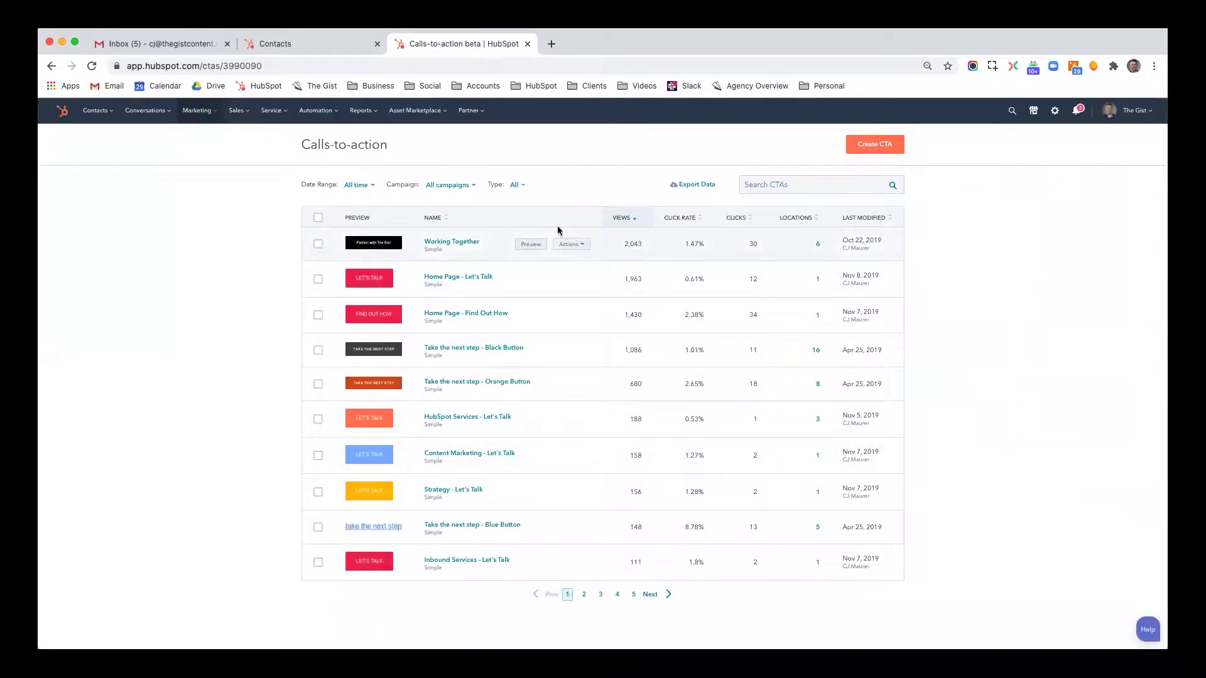
click(867, 221)
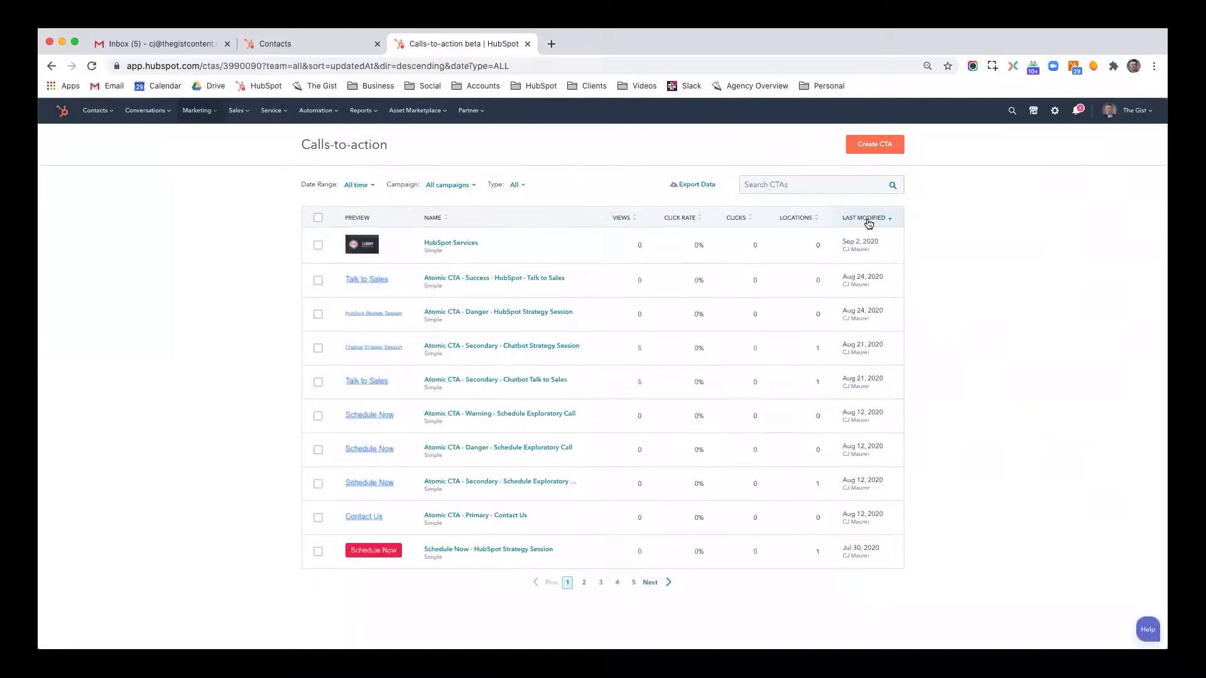
mouse_move(381, 251)
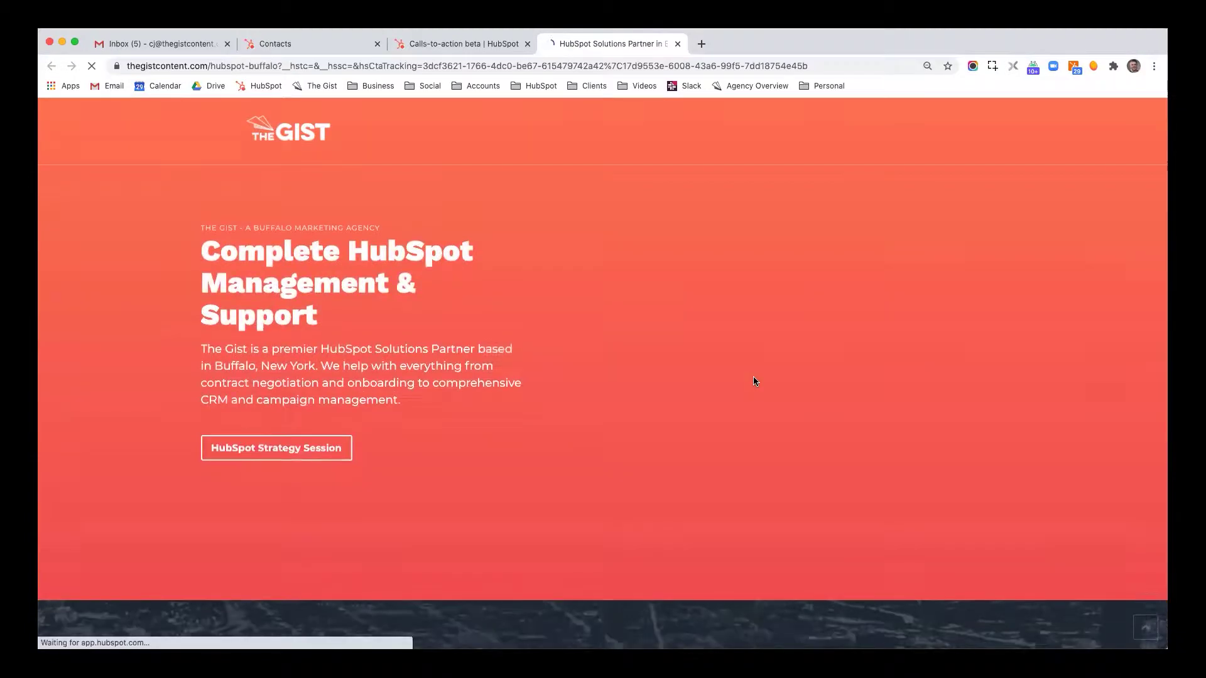
scroll(753, 375, down, 7)
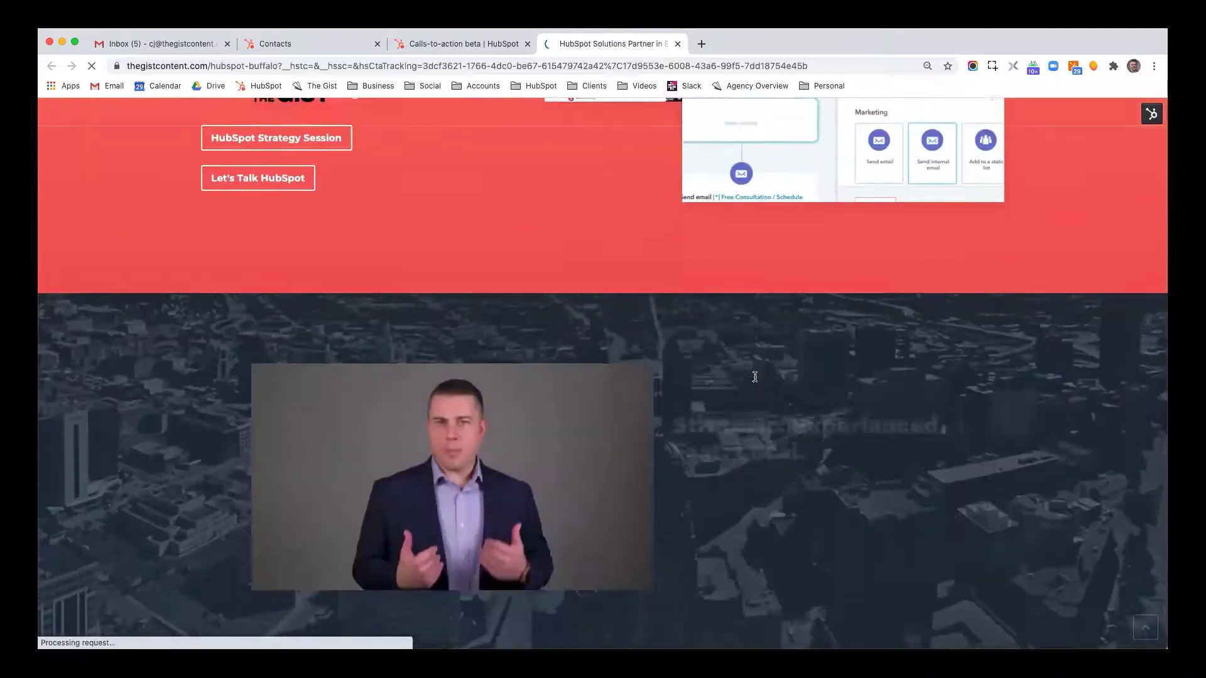
scroll(755, 377, down, 6)
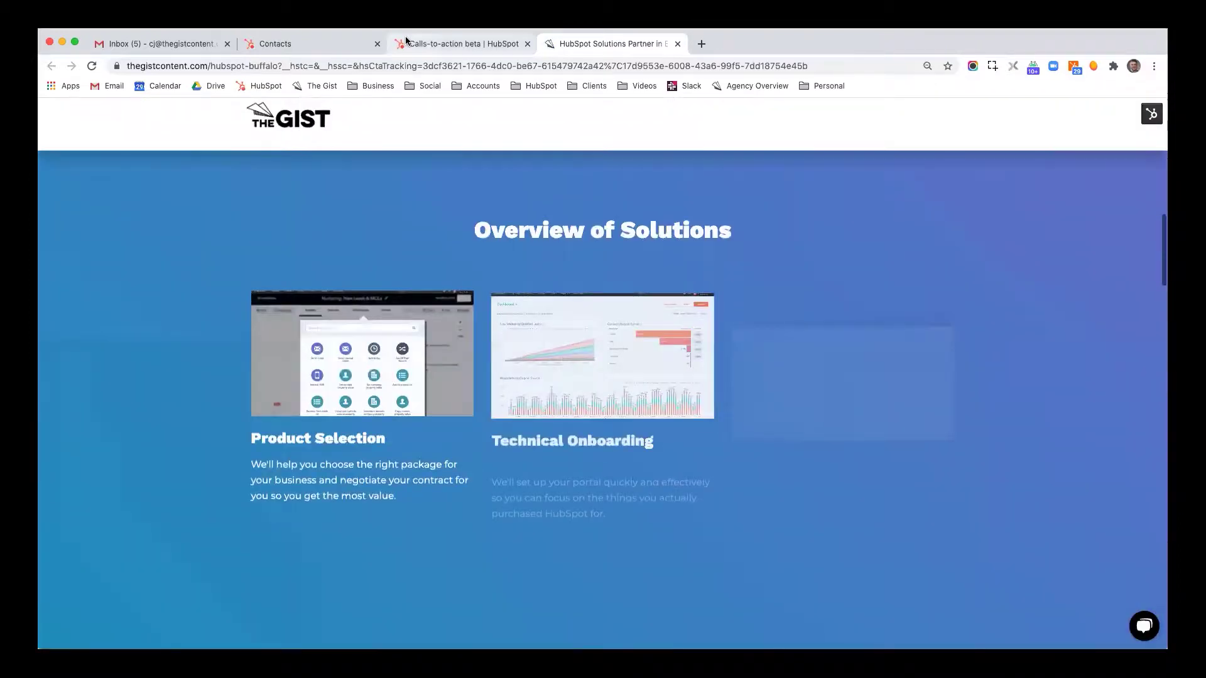
click(464, 43)
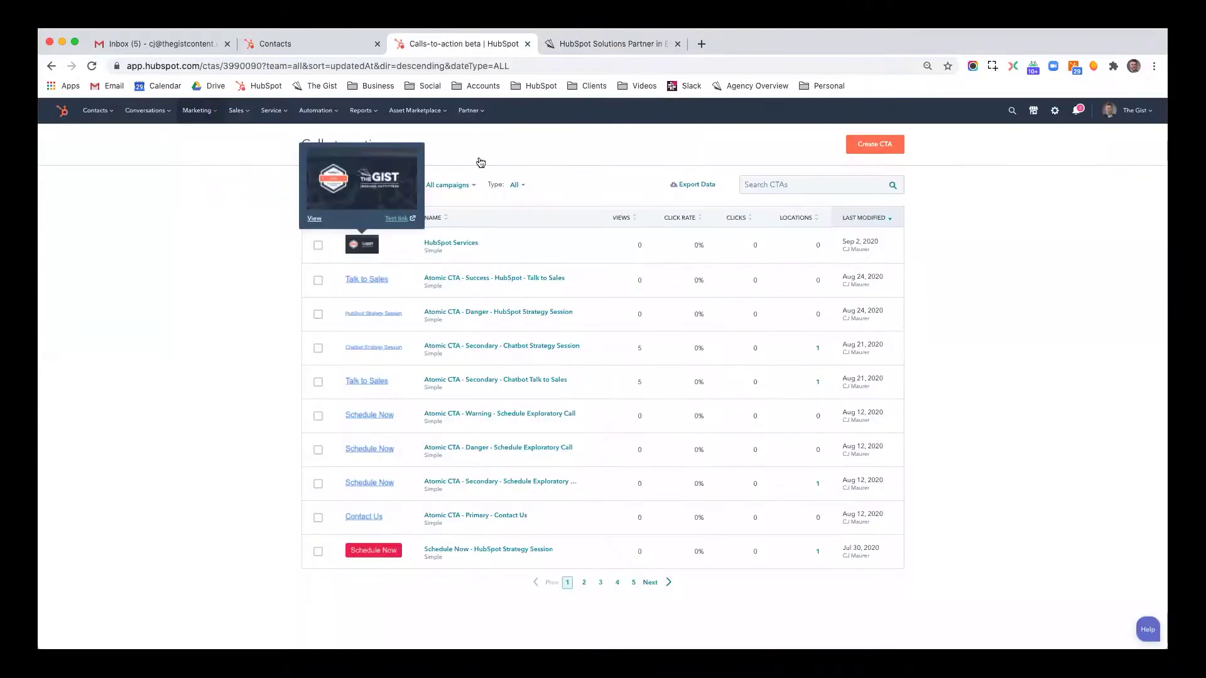
- Edit HubSpot Services, replace its image with the laptop-and-coffee photo, and save
click(440, 244)
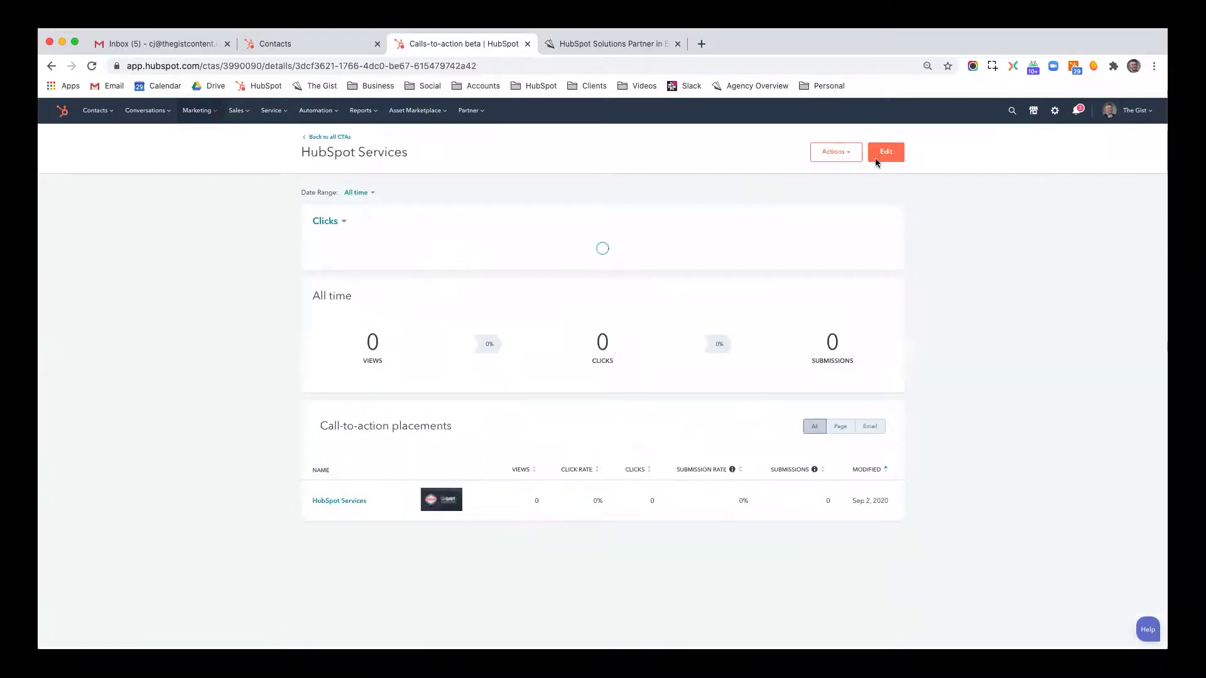
click(877, 156)
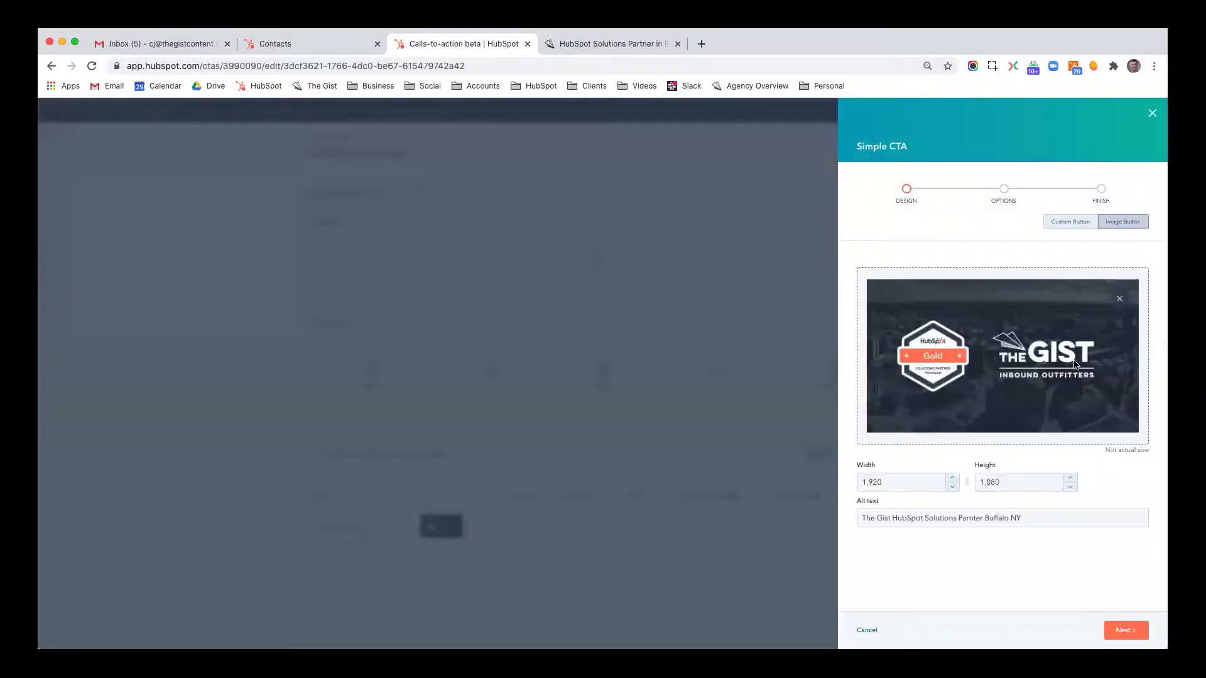
click(1119, 299)
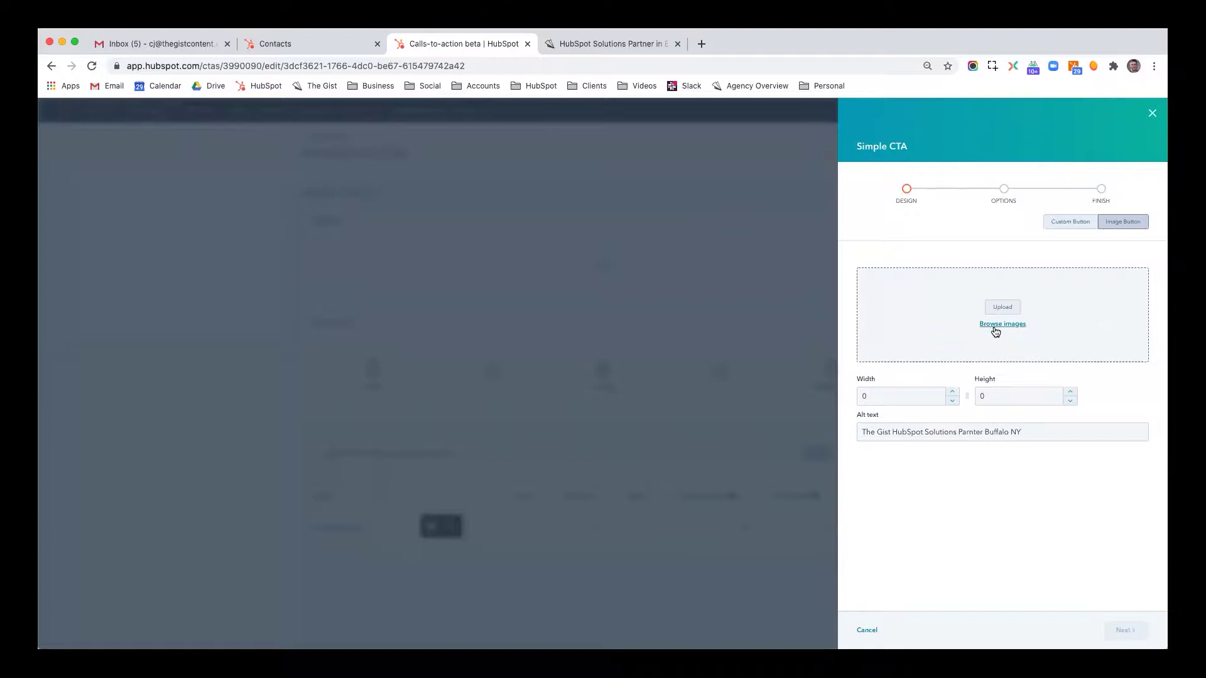
click(995, 325)
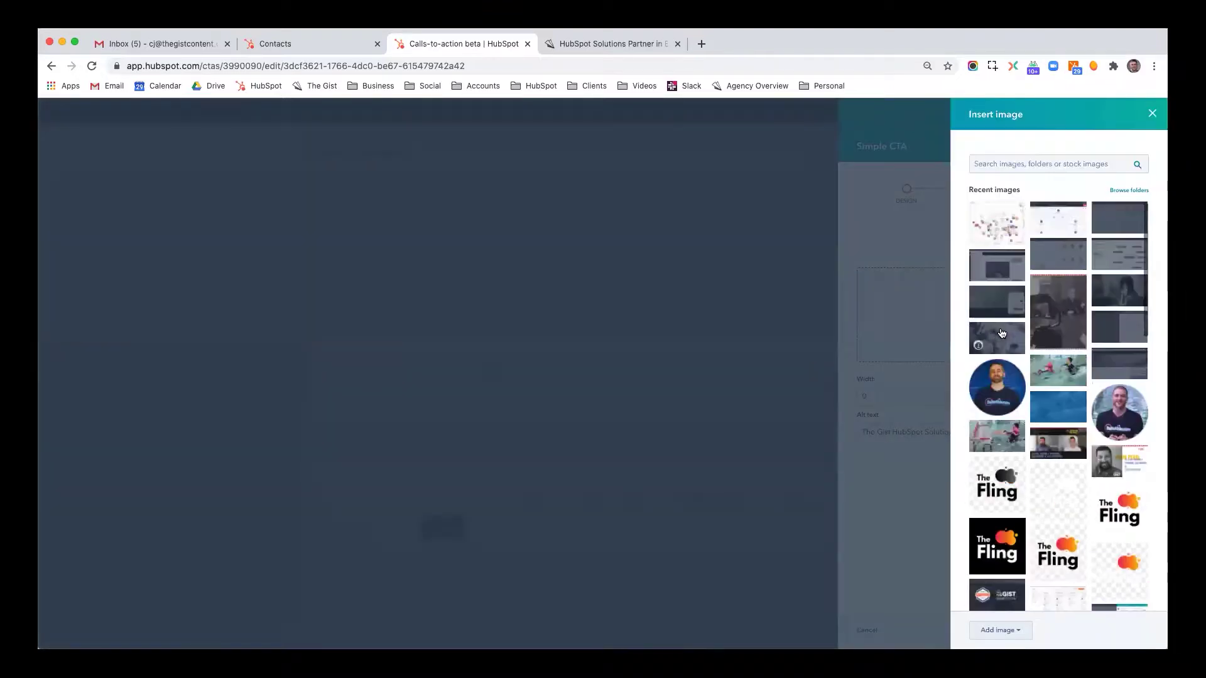
click(1002, 334)
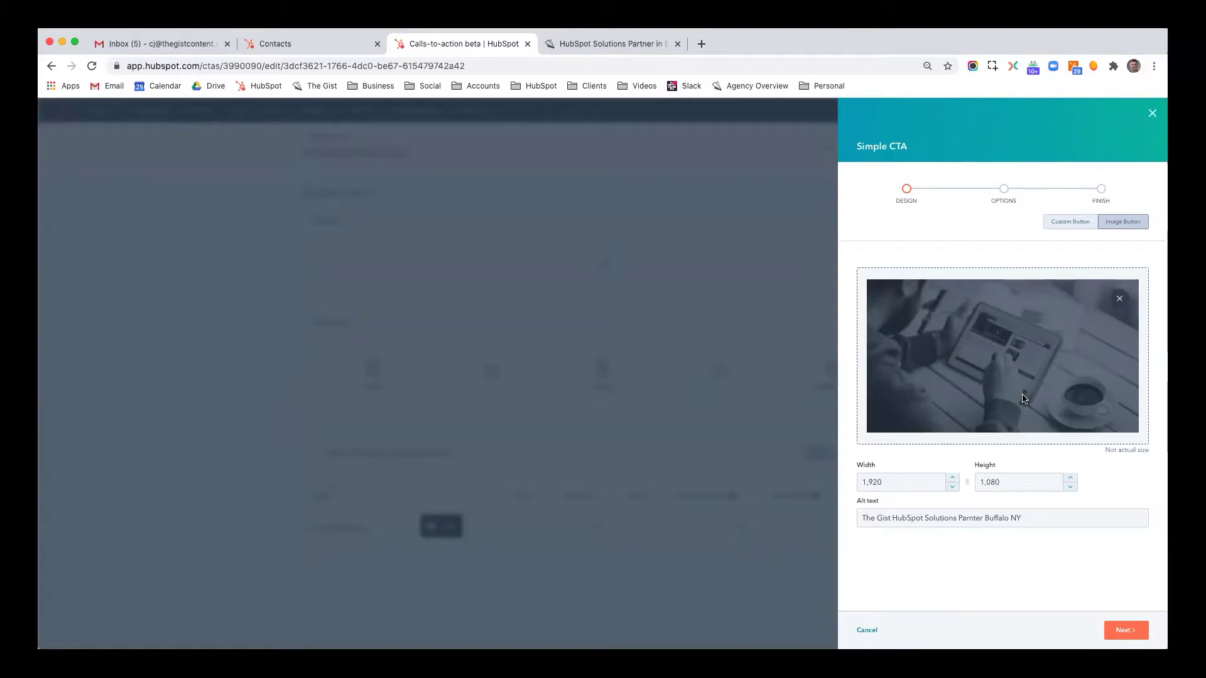
click(1122, 630)
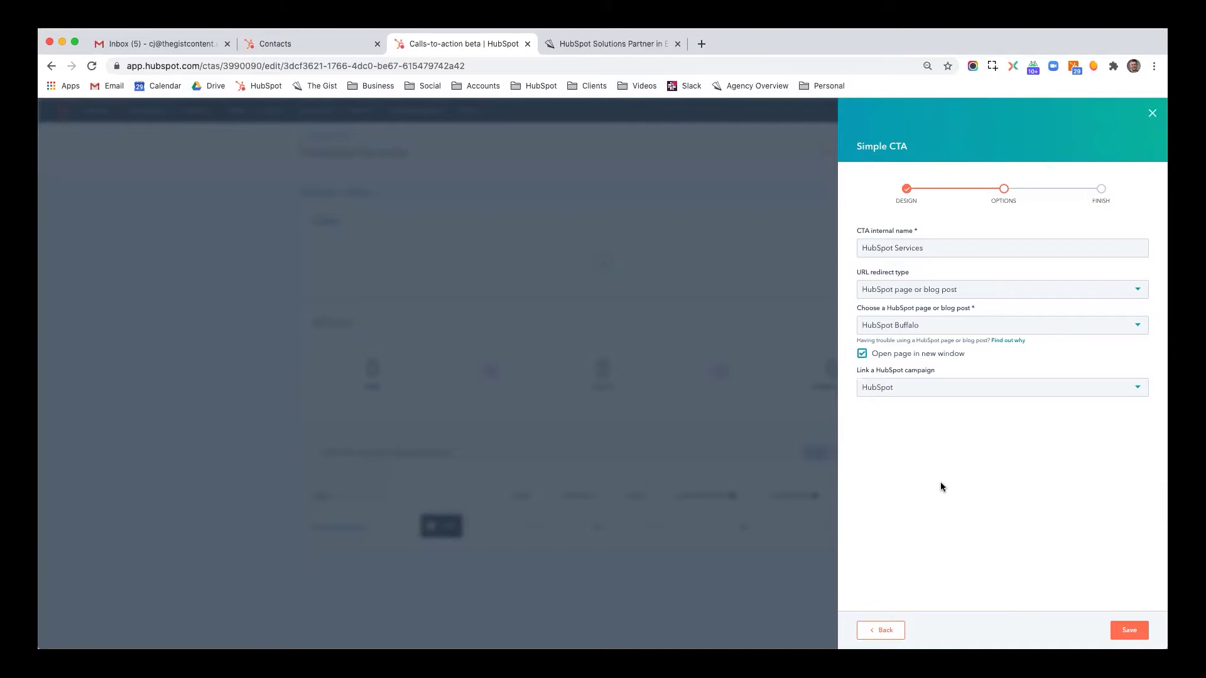
click(1129, 630)
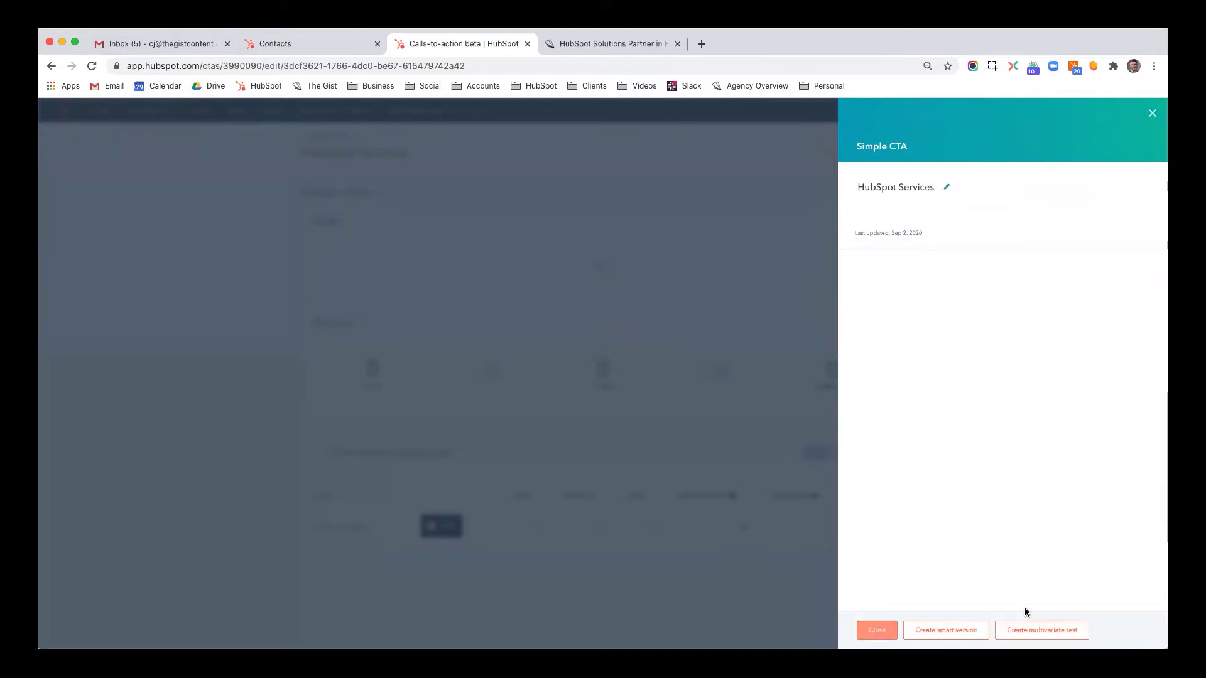
- Close the Simple CTA panel to return to the HubSpot Services details page
click(876, 630)
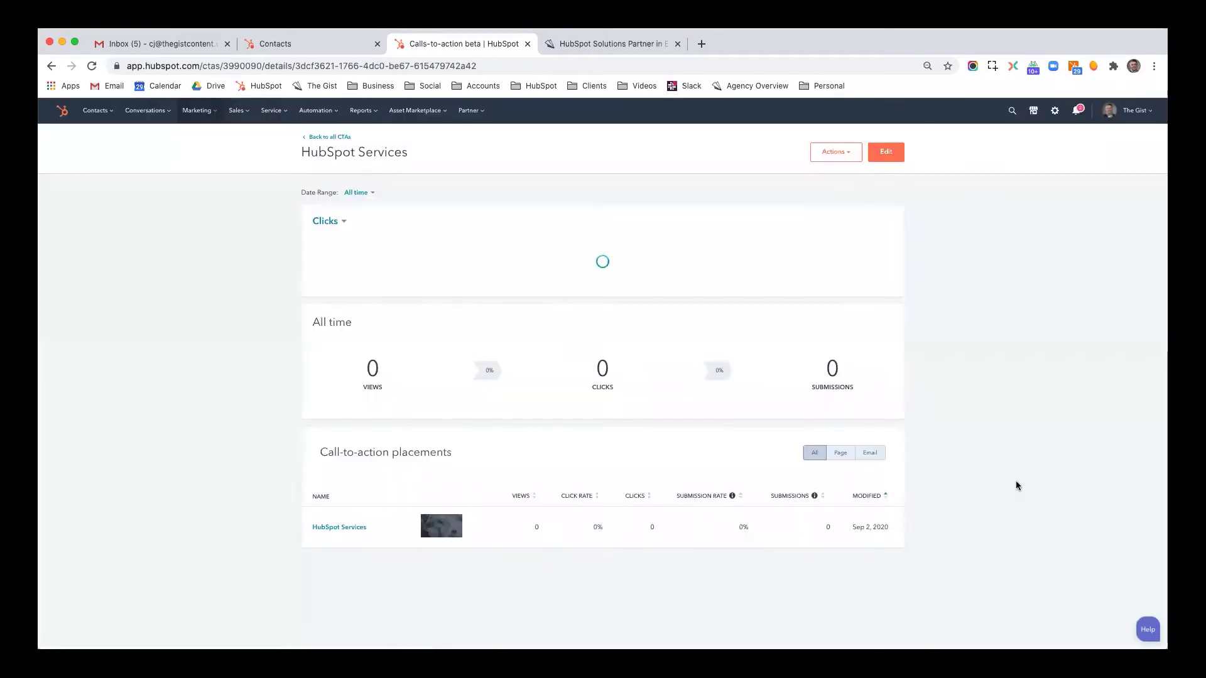